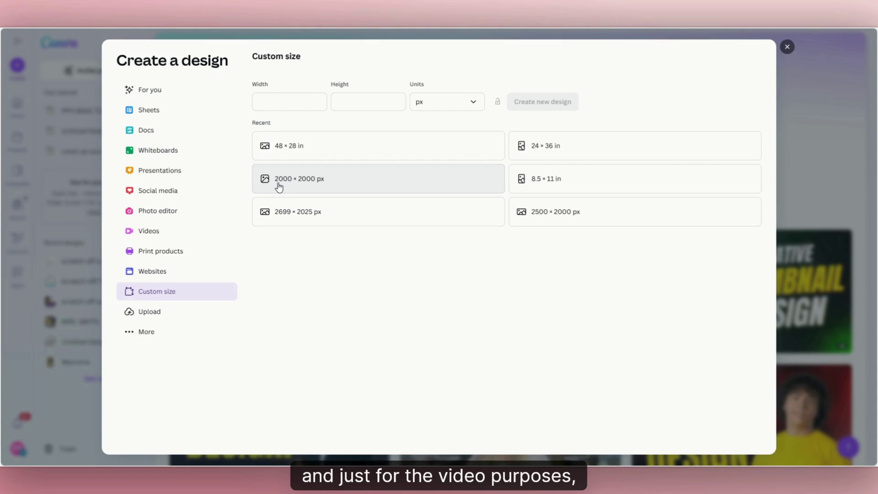
# Create a new blank design with the custom size 2000 × 2000 px.
pyautogui.click(308, 179)
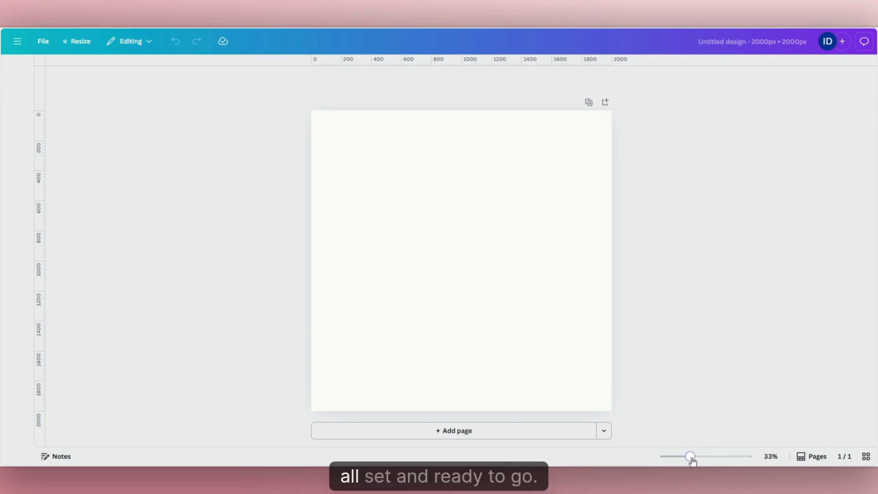
pyautogui.click(695, 459)
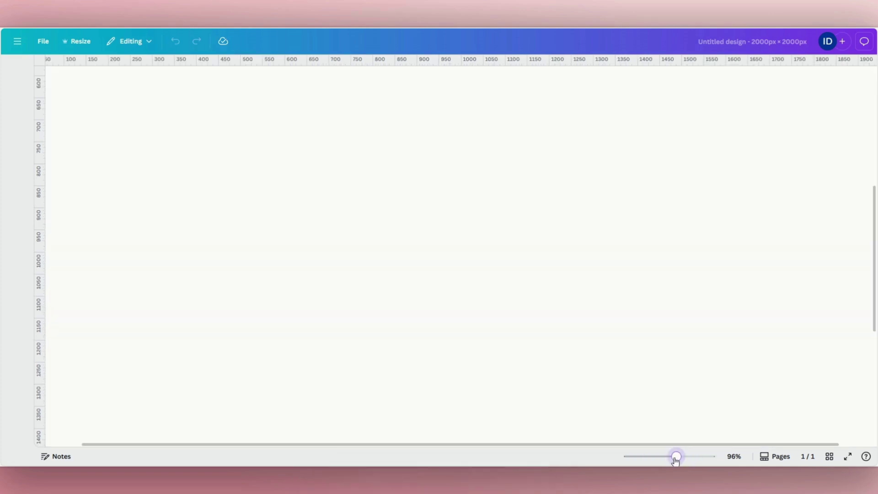
pyautogui.click(661, 458)
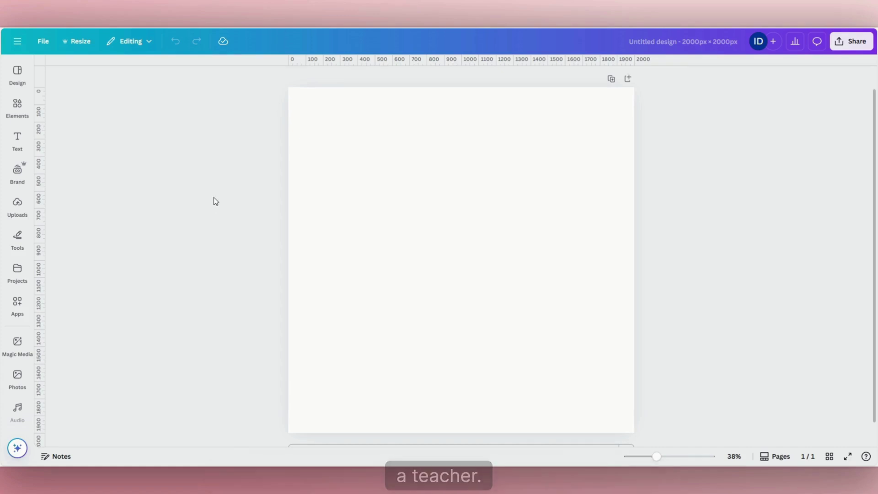
# Add a text box to the page, enlarge it to a font size of about 132, and replace its text with "teacher".
pyautogui.click(18, 136)
pyautogui.click(96, 101)
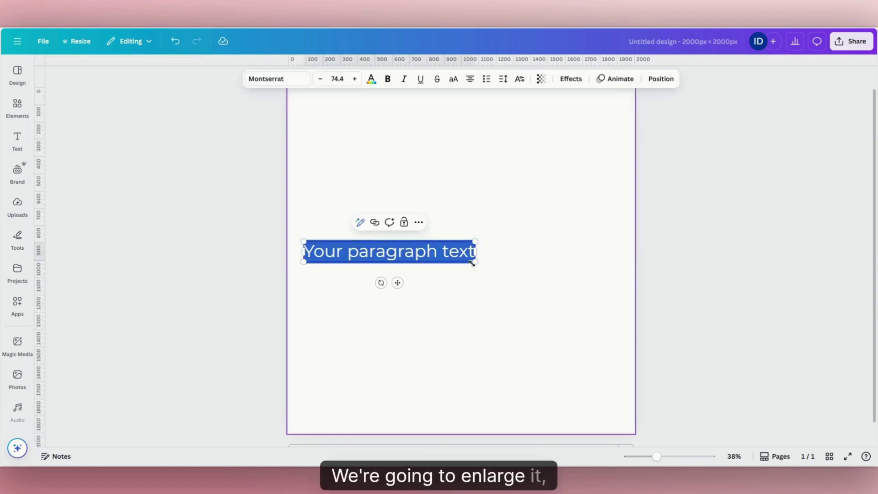
pyautogui.moveTo(474, 263); pyautogui.dragTo(598, 325)
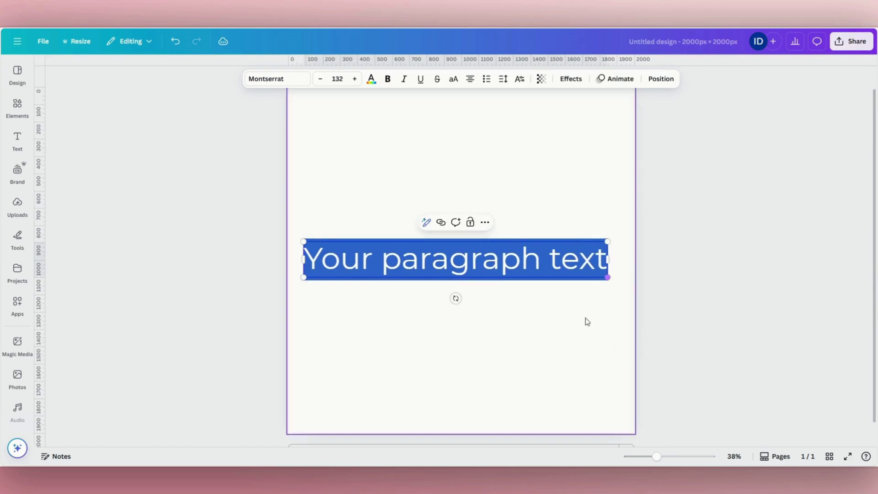
pyautogui.doubleClick(502, 261)
pyautogui.tripleClick(502, 261)
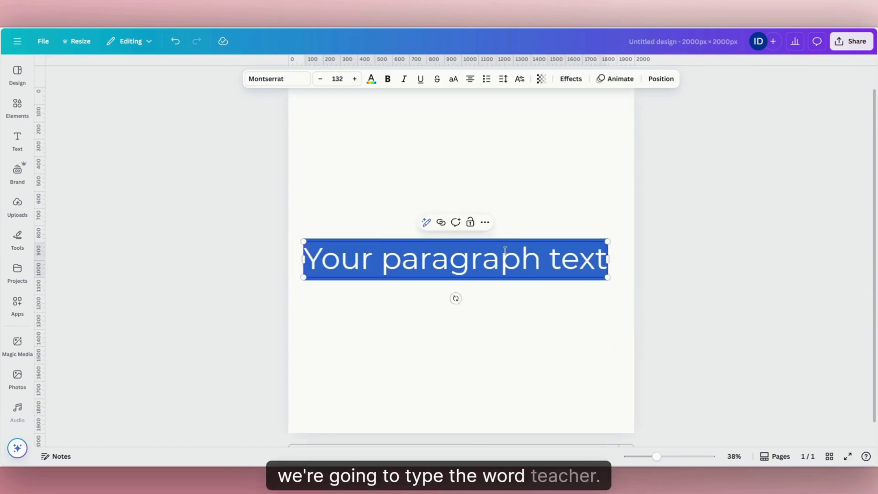
pyautogui.write('teacher')
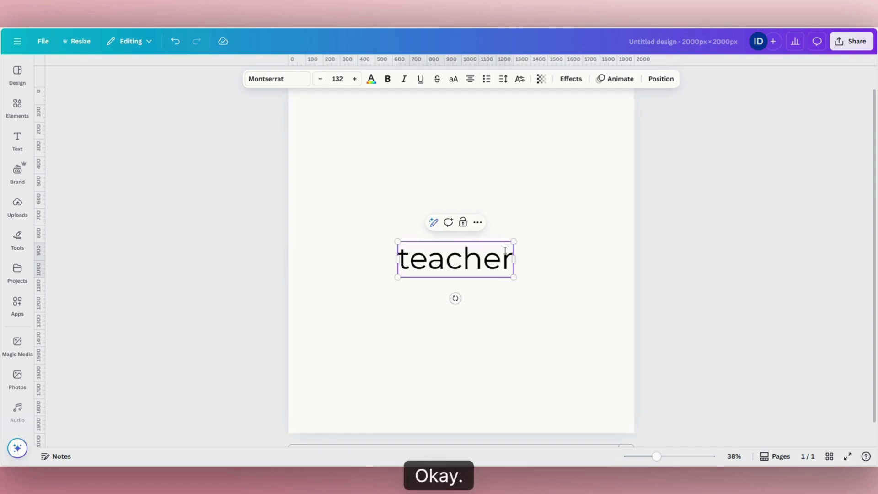
# Change the font of the word "teacher" to Collge Combined Font Regular.
pyautogui.tripleClick(482, 258)
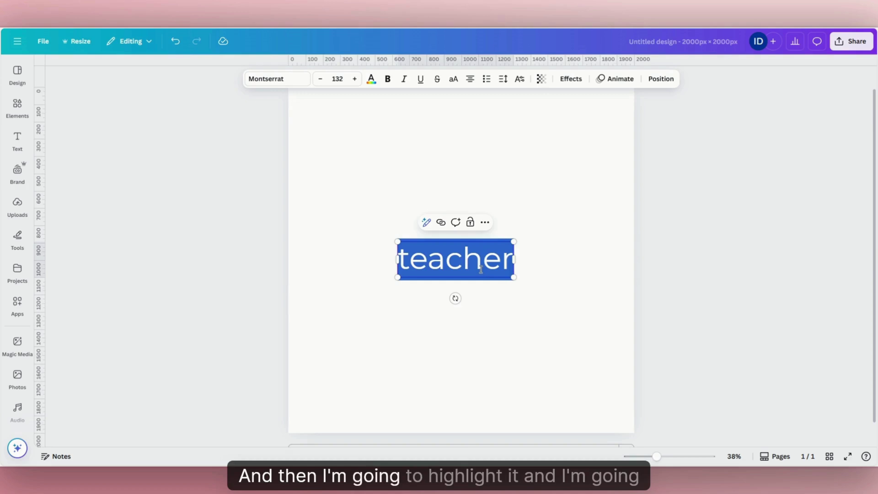
pyautogui.click(276, 80)
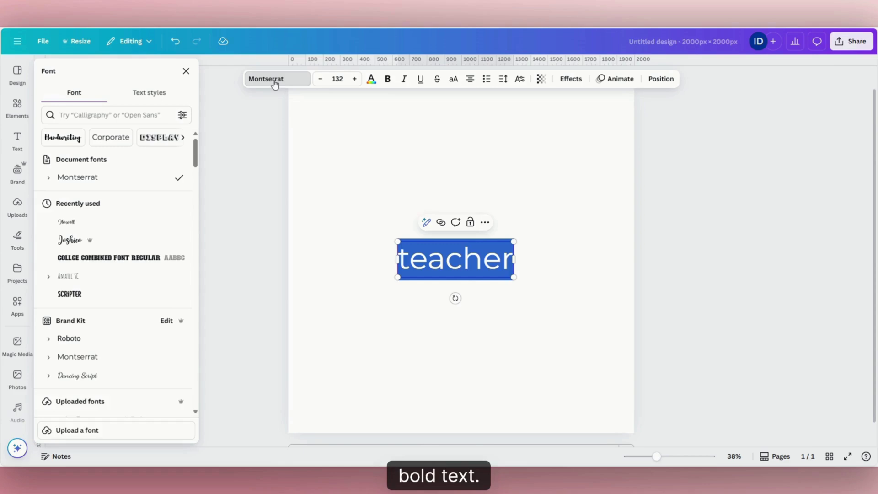
pyautogui.click(91, 264)
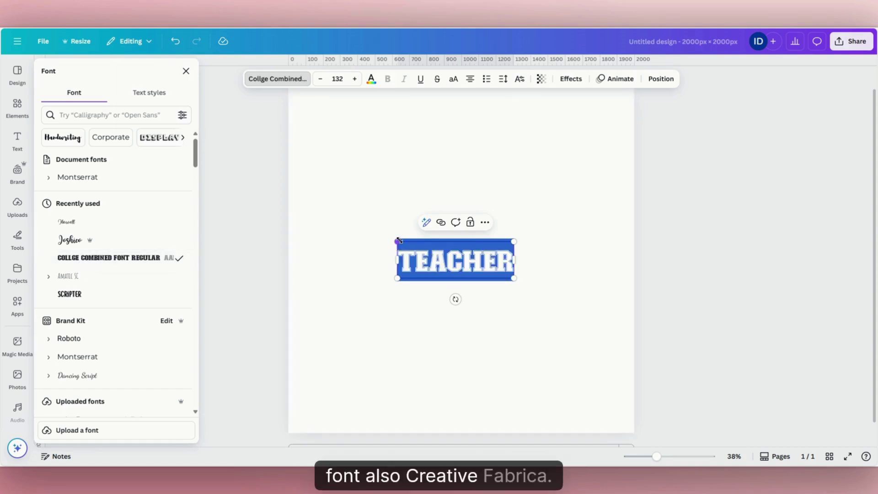
# Enlarge the TEACHER text to a font size of about 305 and move it slightly above the middle of the page.
pyautogui.moveTo(399, 241); pyautogui.dragTo(342, 211)
pyautogui.moveTo(513, 278); pyautogui.dragTo(609, 317)
pyautogui.click(543, 323)
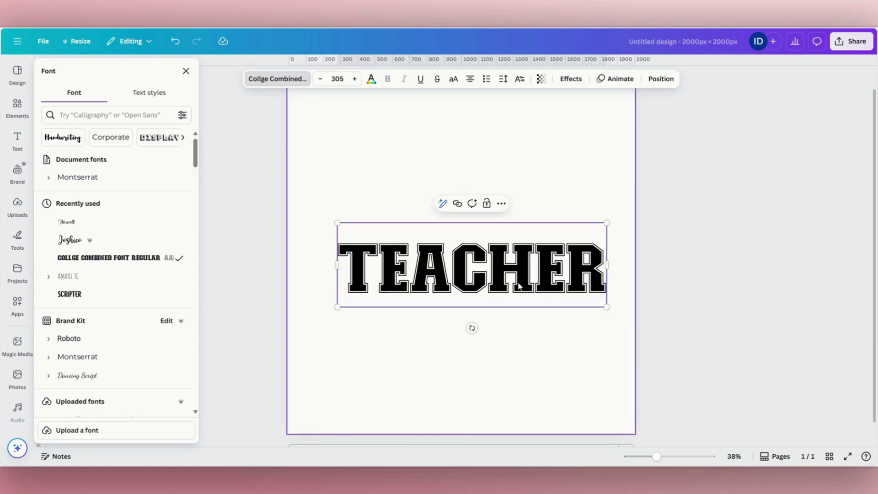
pyautogui.moveTo(513, 277); pyautogui.dragTo(500, 239)
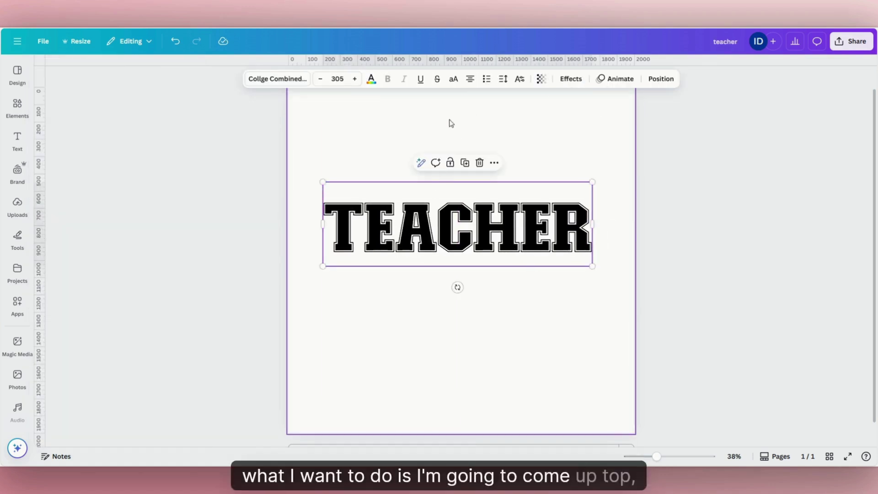
# Apply the Curve shape effect to the TEACHER text and widen its letter spacing to 175.
pyautogui.click(569, 82)
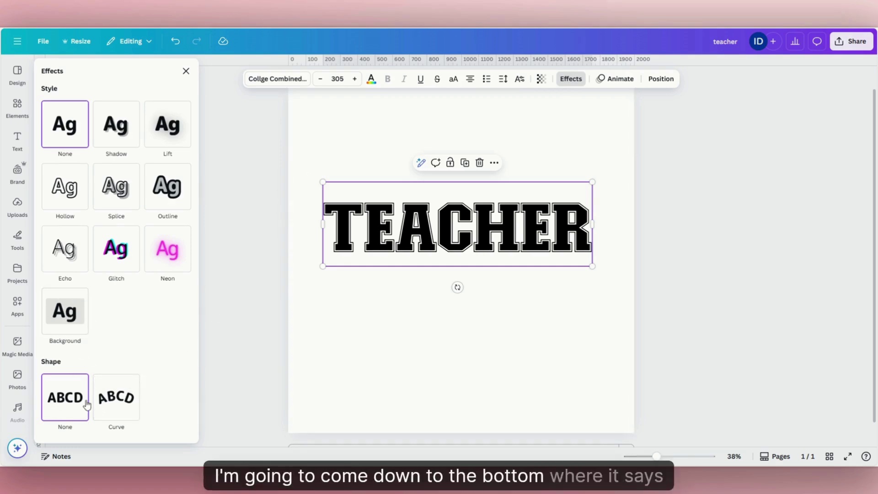
pyautogui.click(121, 403)
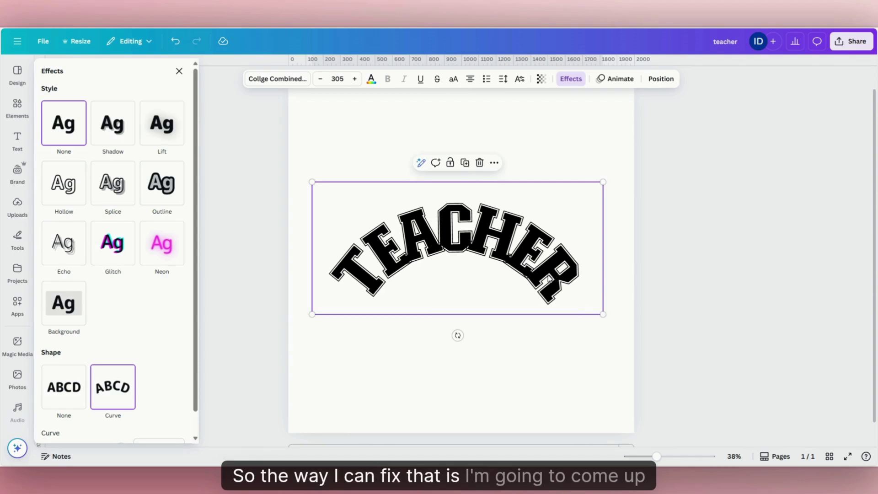
pyautogui.click(504, 80)
pyautogui.moveTo(472, 120); pyautogui.dragTo(482, 127)
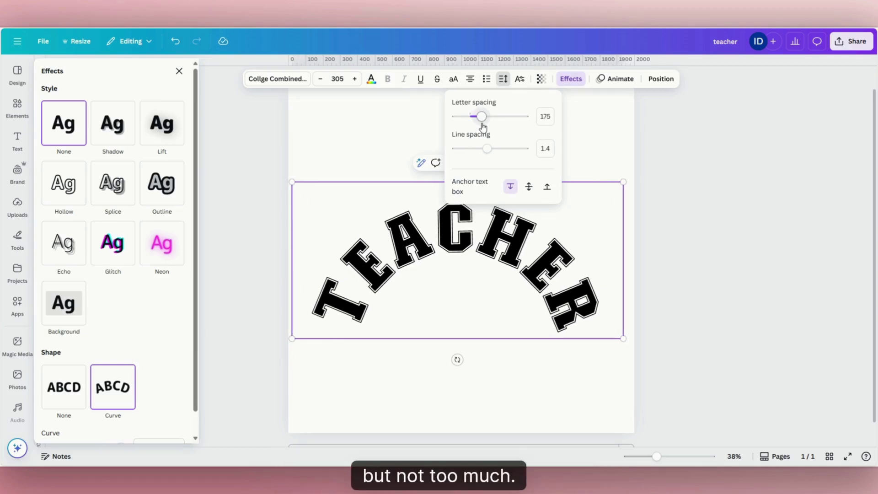
pyautogui.click(598, 163)
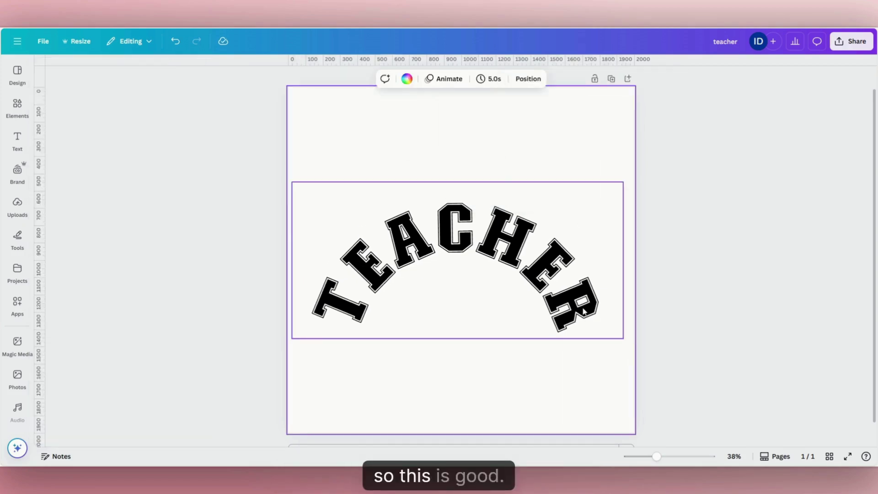
# Enlarge the curved TEACHER text to a font size of about 316 and centre it in the upper half of the page.
pyautogui.click(584, 312)
pyautogui.moveTo(624, 339)
pyautogui.mouseDown()
pyautogui.moveTo(627, 350)
pyautogui.moveTo(635, 344)
pyautogui.mouseUp()
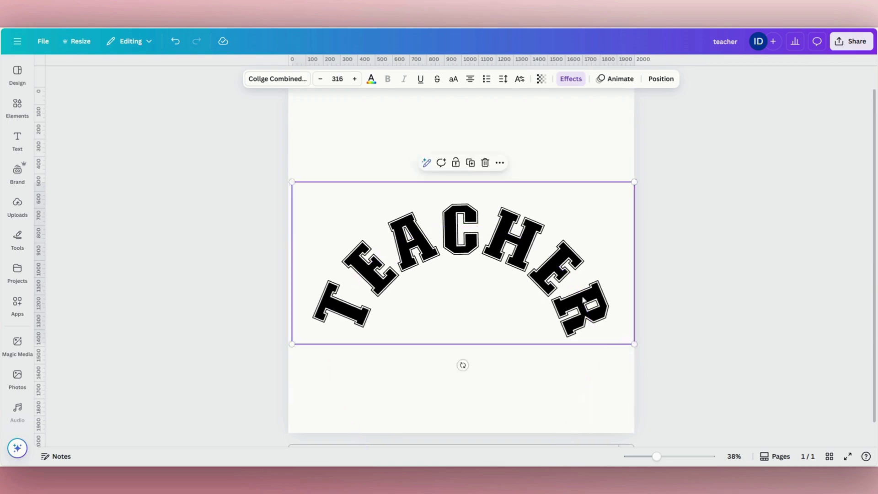
pyautogui.moveTo(555, 241); pyautogui.dragTo(562, 206)
pyautogui.click(614, 306)
pyautogui.moveTo(556, 248); pyautogui.dragTo(553, 248)
pyautogui.click(694, 285)
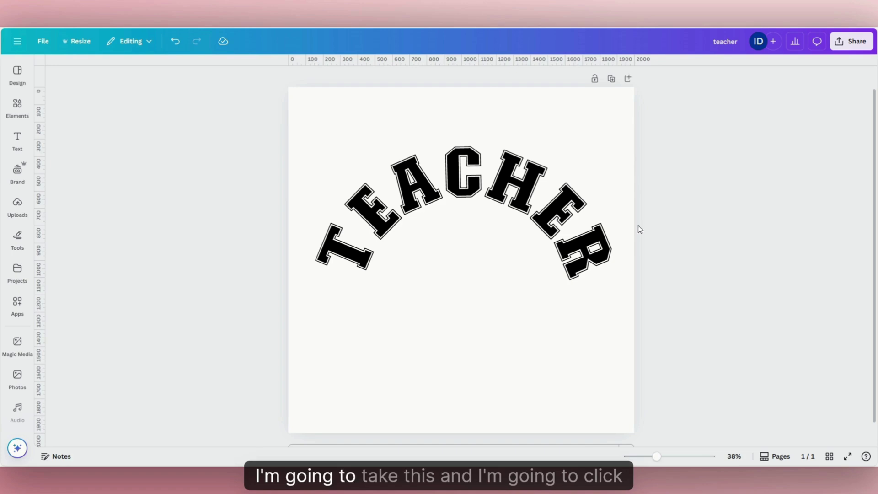
pyautogui.click(525, 204)
pyautogui.moveTo(526, 204); pyautogui.dragTo(541, 202)
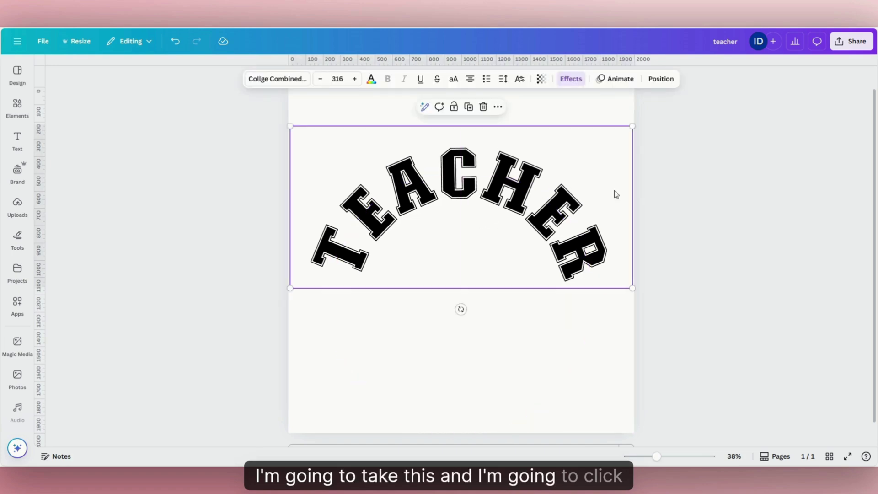
# Download the design as a PNG with a transparent background.
pyautogui.click(852, 41)
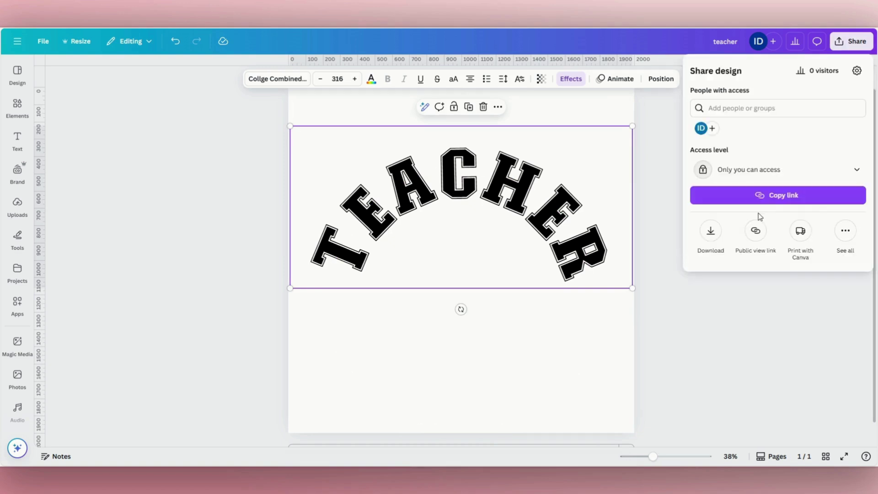
pyautogui.click(710, 231)
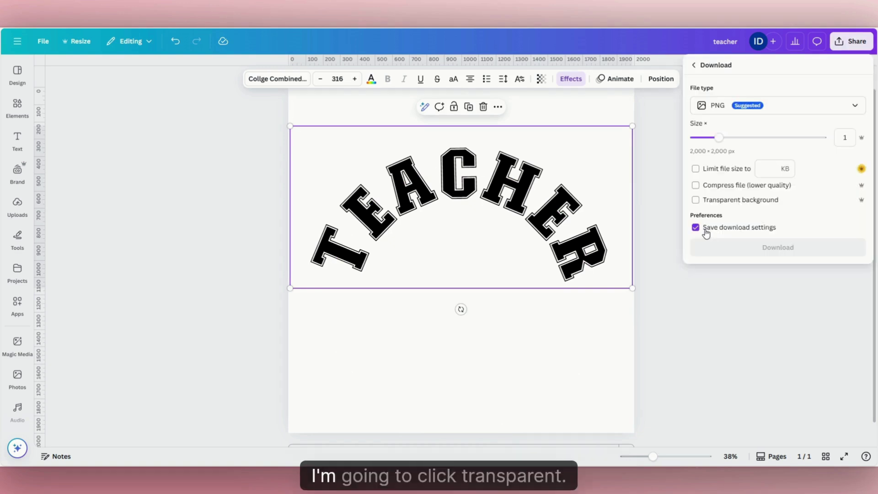
pyautogui.click(696, 200)
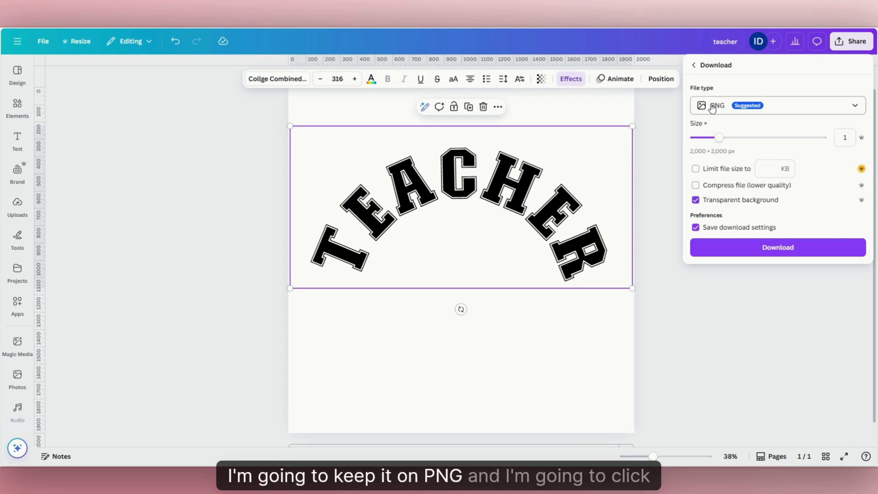
pyautogui.click(790, 251)
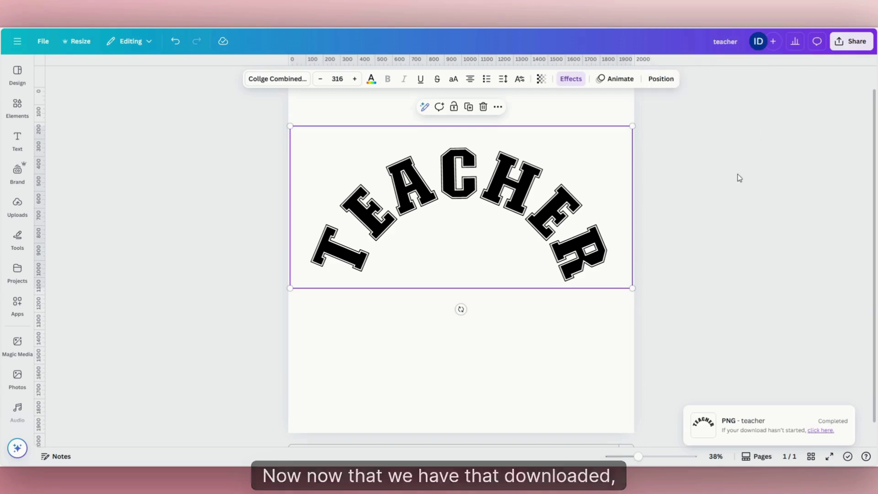
# Delete the curved TEACHER text from the page.
pyautogui.click(588, 349)
pyautogui.click(559, 232)
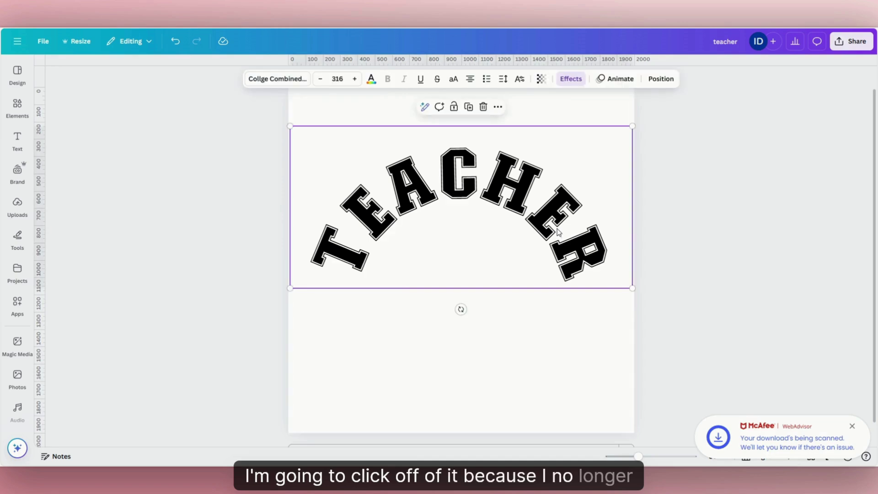
pyautogui.press('Delete')
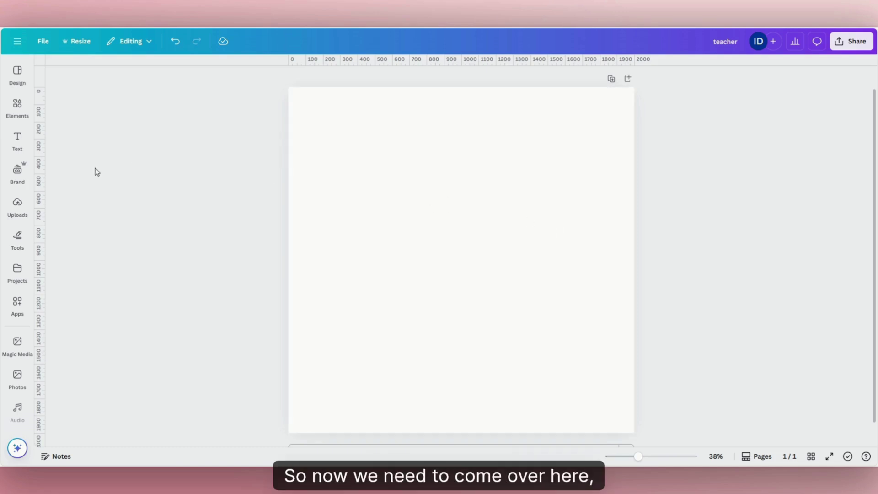
# Add the recently used red floral pattern image and stretch it across the full page width and most of its height.
pyautogui.click(17, 109)
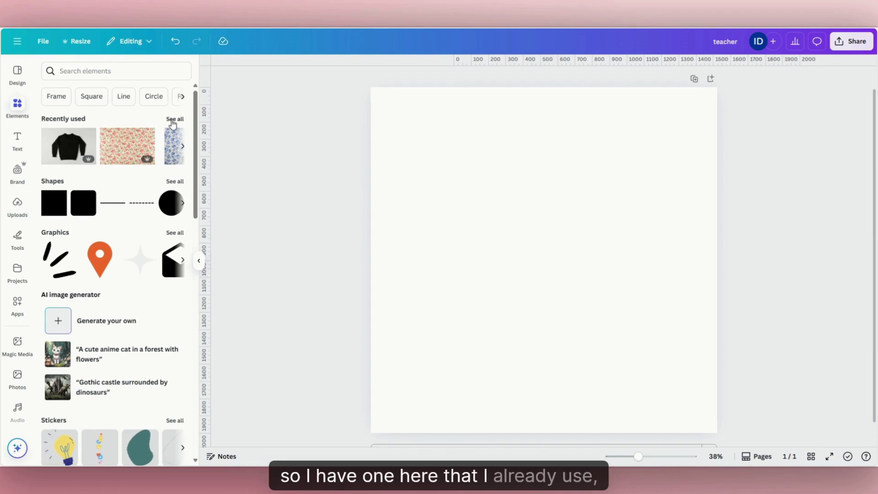
pyautogui.click(121, 151)
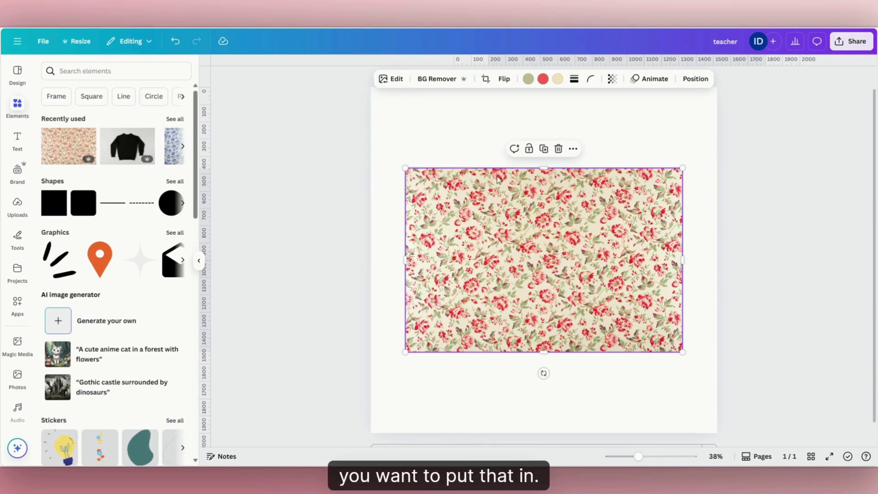
pyautogui.moveTo(543, 169); pyautogui.dragTo(524, 106)
pyautogui.moveTo(402, 228); pyautogui.dragTo(365, 229)
pyautogui.moveTo(682, 229); pyautogui.dragTo(735, 229)
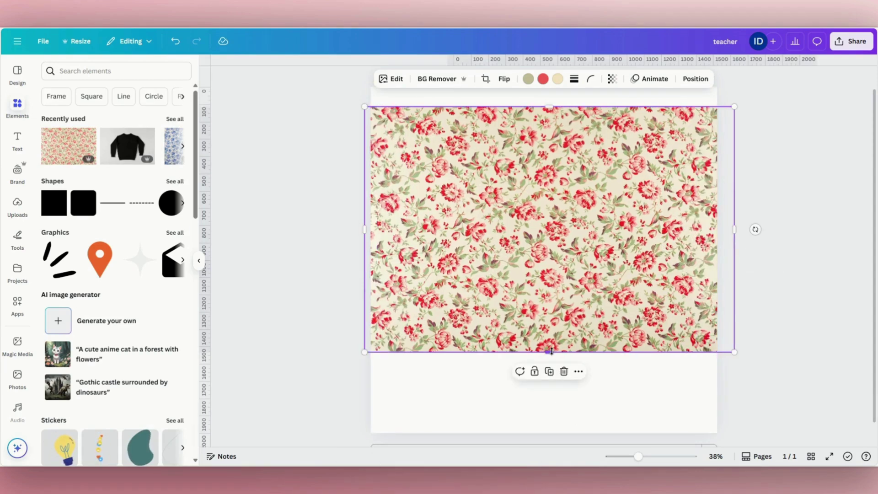
pyautogui.moveTo(552, 354); pyautogui.dragTo(549, 410)
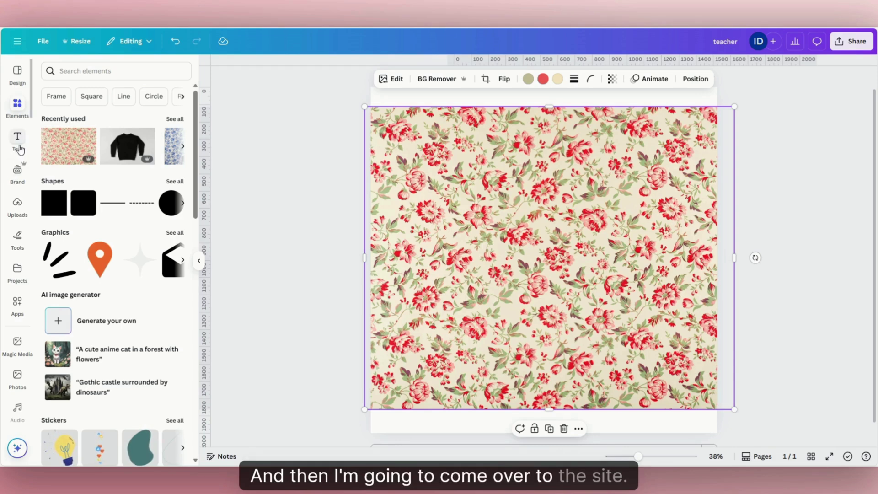
# Search the available apps for "clipping mask" and open the Clipping Mask app.
pyautogui.click(17, 306)
pyautogui.click(79, 72)
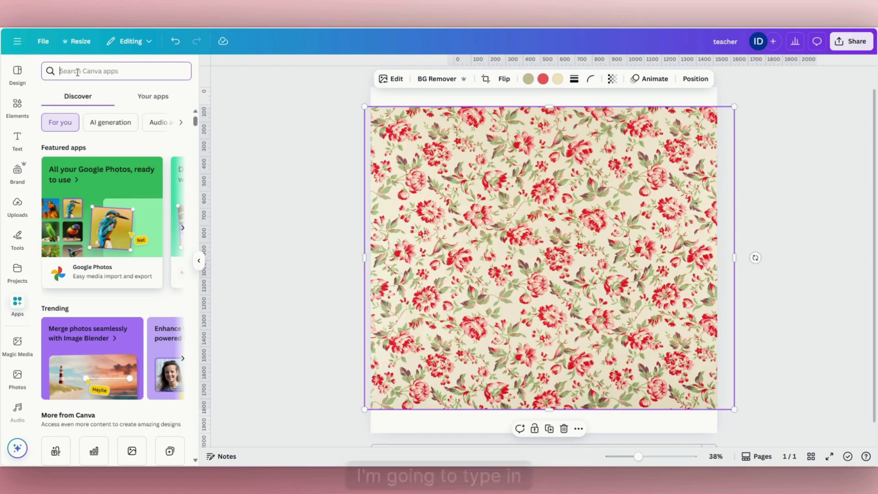
pyautogui.write('clipping mask')
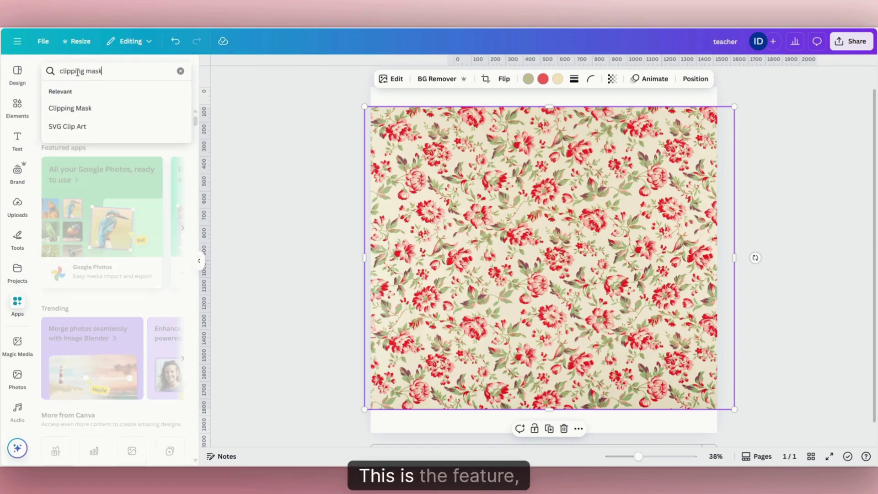
pyautogui.press('Return')
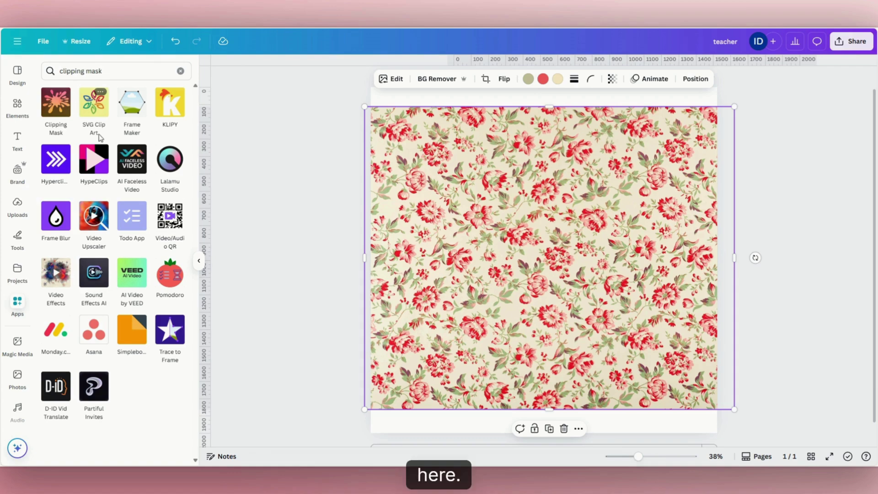
pyautogui.click(55, 106)
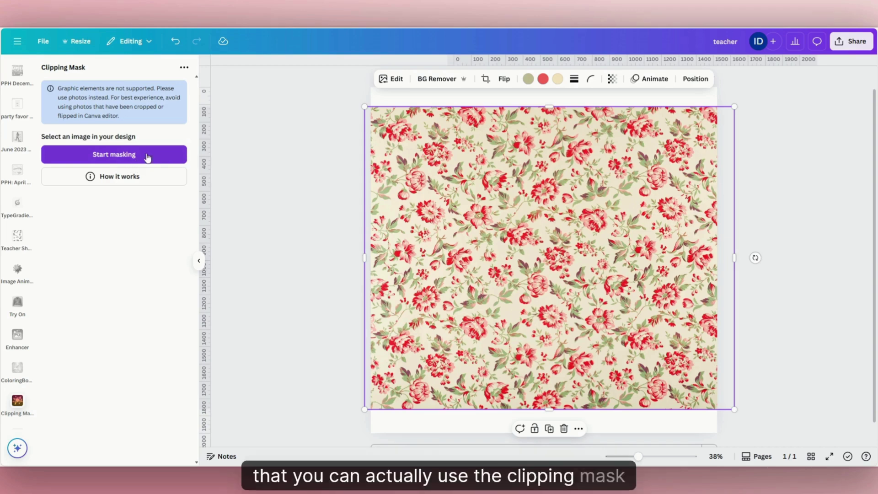
# Start masking the floral pattern image and load the teacher (1).png file as its image mask.
pyautogui.click(123, 158)
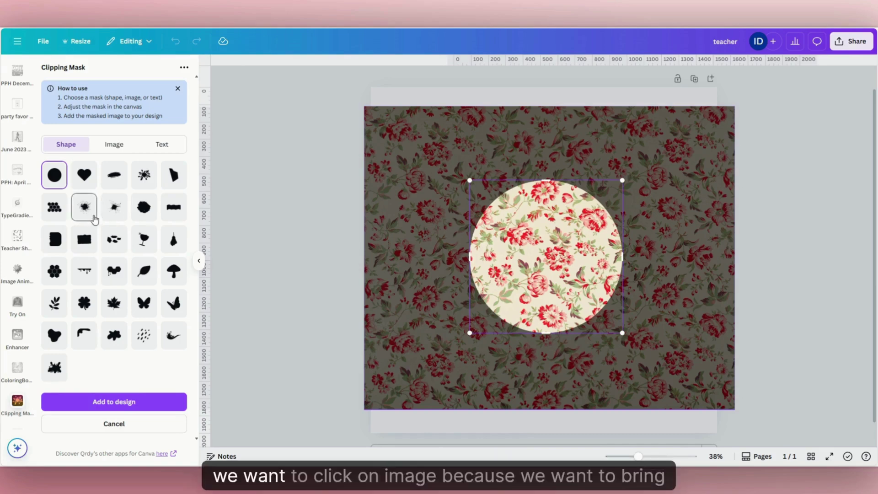
pyautogui.click(114, 145)
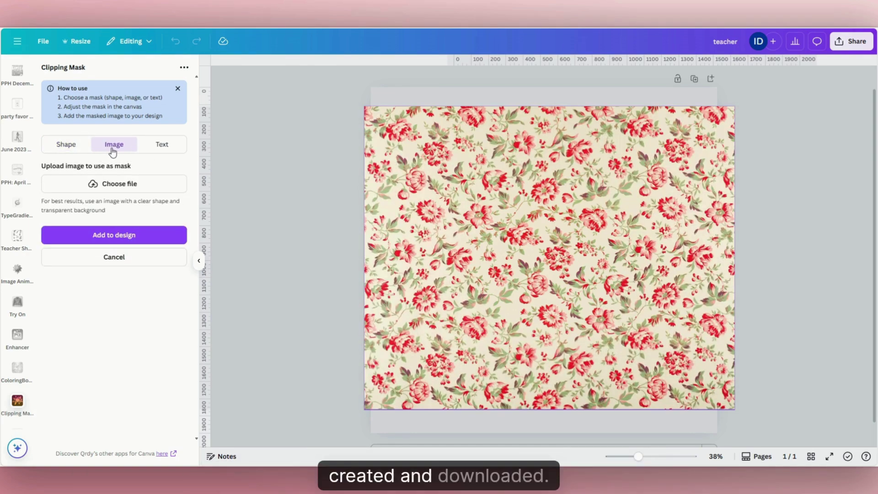
pyautogui.click(97, 185)
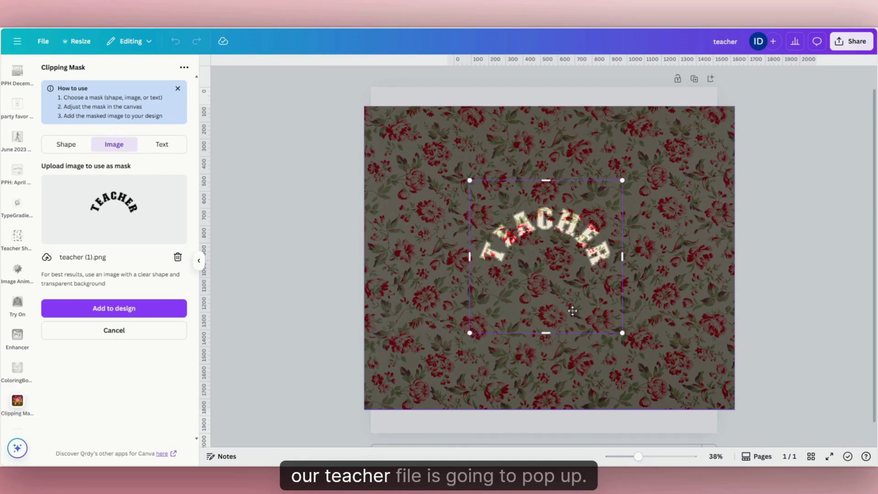
# Enlarge the TEACHER mask to nearly the full width of the floral pattern and centre it horizontally.
pyautogui.moveTo(624, 335); pyautogui.dragTo(665, 361)
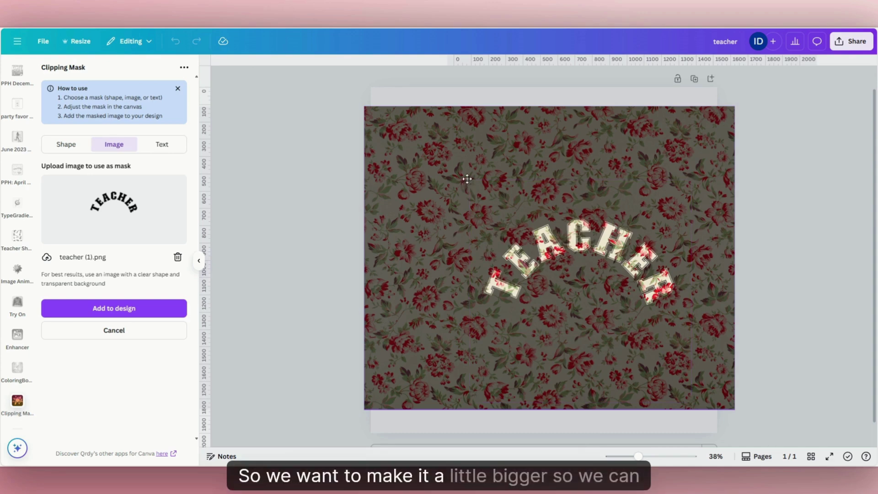
pyautogui.moveTo(468, 180); pyautogui.dragTo(432, 170)
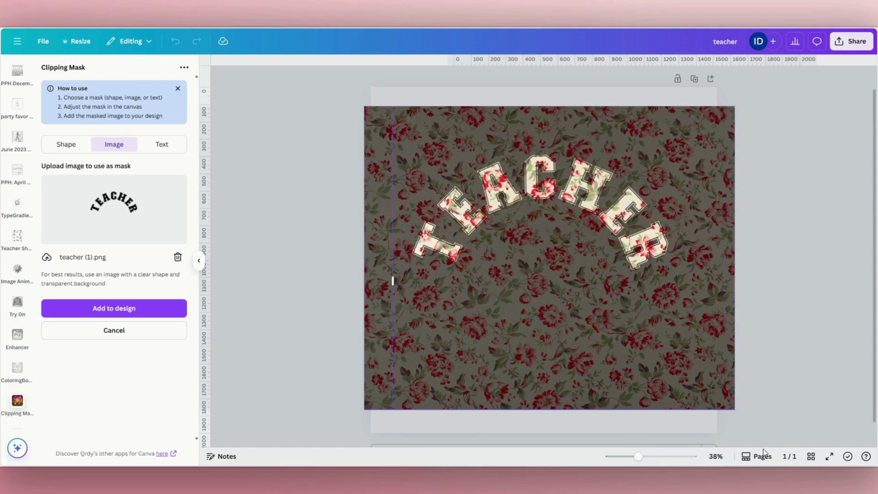
pyautogui.moveTo(672, 275); pyautogui.dragTo(649, 253)
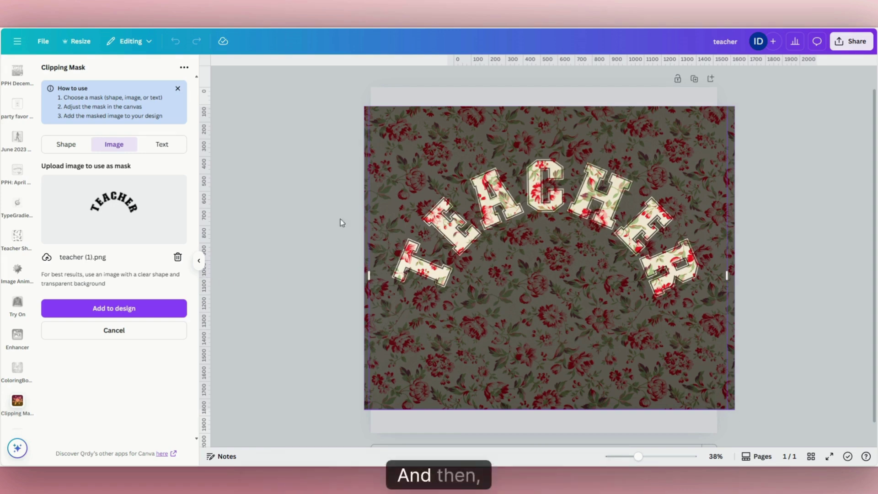
# Add the masked TEACHER lettering to the design and delete the full floral pattern image behind it.
pyautogui.click(118, 311)
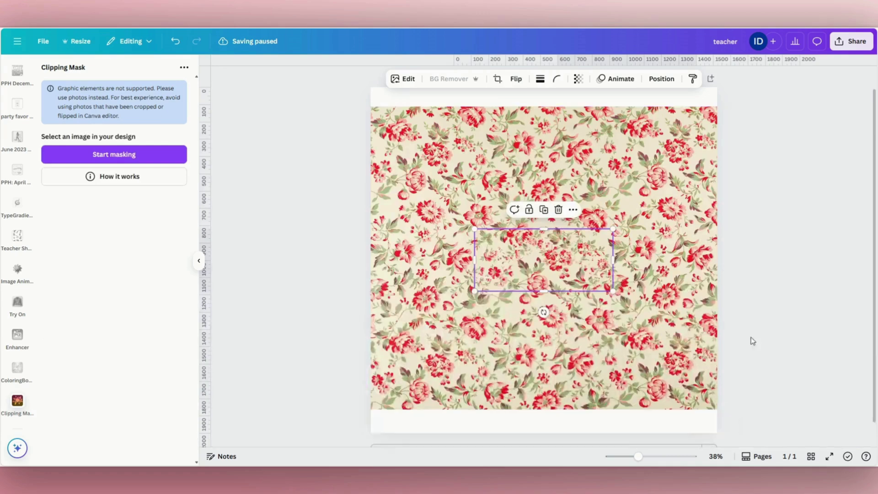
pyautogui.click(689, 392)
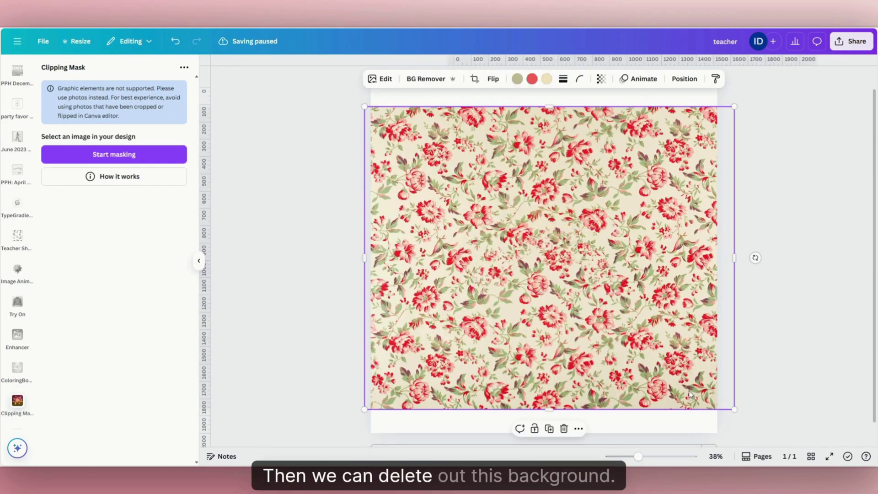
pyautogui.press('Delete')
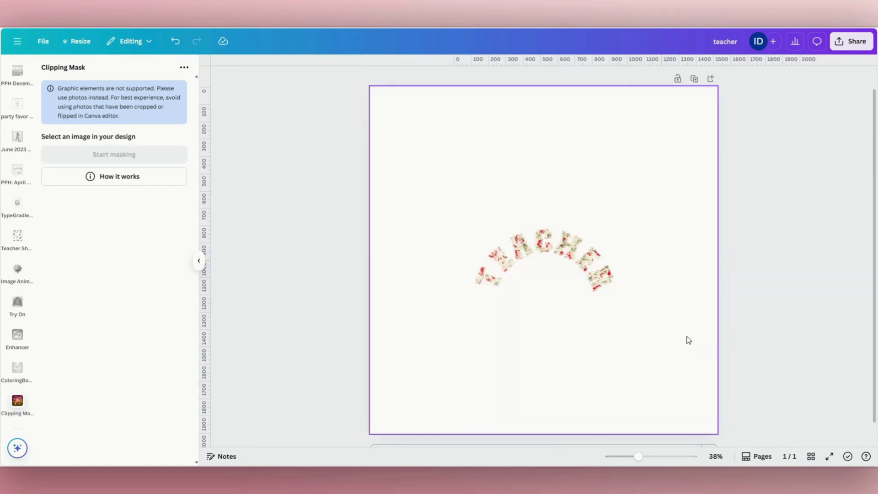
# Enlarge the floral TEACHER lettering to nearly the page width and centre it in the upper half of the page.
pyautogui.click(592, 262)
pyautogui.moveTo(612, 291); pyautogui.dragTo(714, 370)
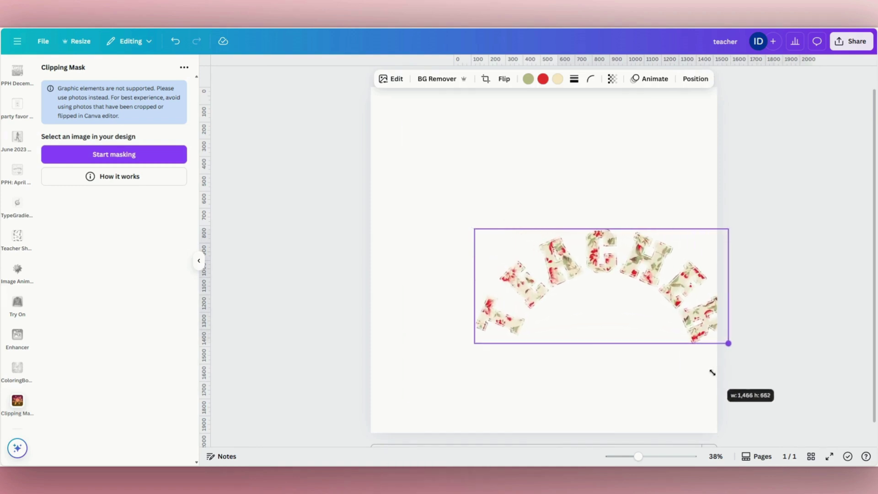
pyautogui.moveTo(649, 268); pyautogui.dragTo(577, 220)
pyautogui.moveTo(657, 300); pyautogui.dragTo(712, 361)
pyautogui.moveTo(650, 260); pyautogui.dragTo(631, 221)
pyautogui.moveTo(704, 288); pyautogui.dragTo(700, 288)
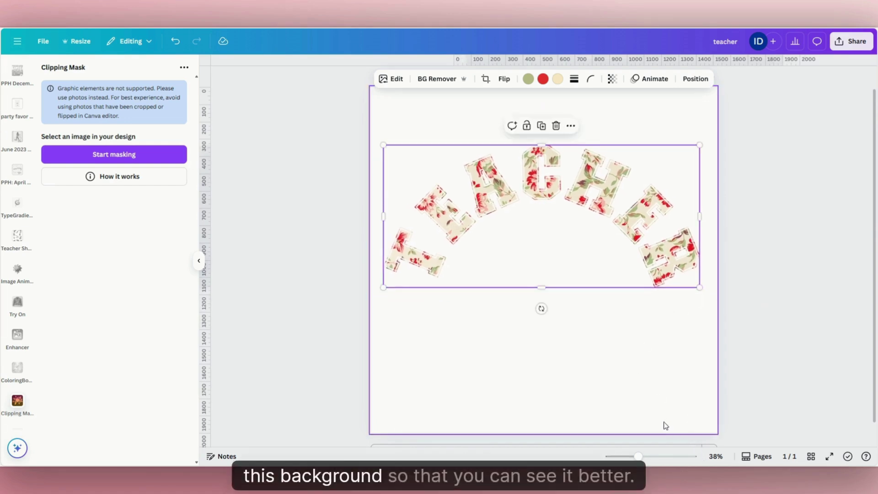
# Set the page background to black (#000000) and slightly enlarge and reposition the floral TEACHER lettering.
pyautogui.click(471, 274)
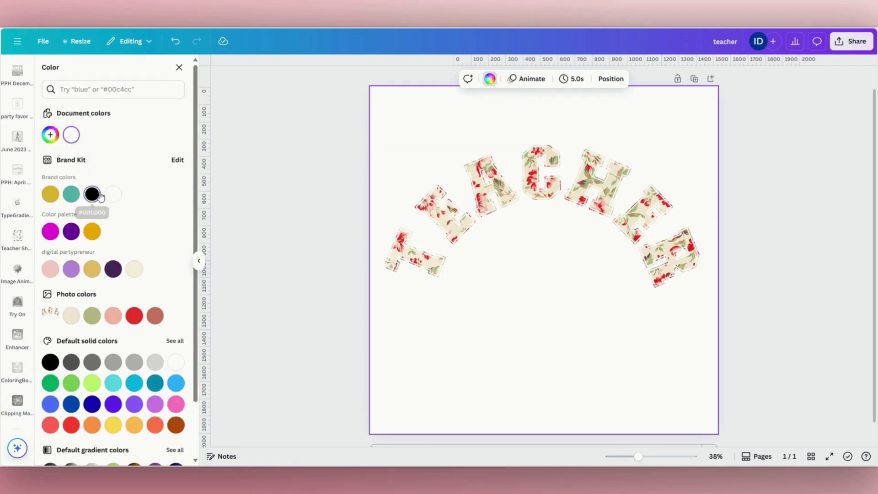
pyautogui.click(96, 196)
pyautogui.click(681, 272)
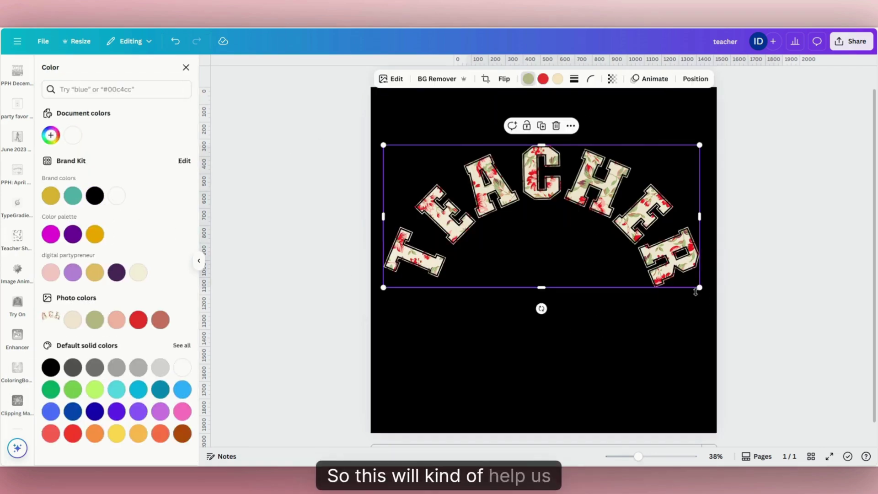
pyautogui.moveTo(699, 287); pyautogui.dragTo(699, 297)
pyautogui.moveTo(549, 219); pyautogui.dragTo(543, 217)
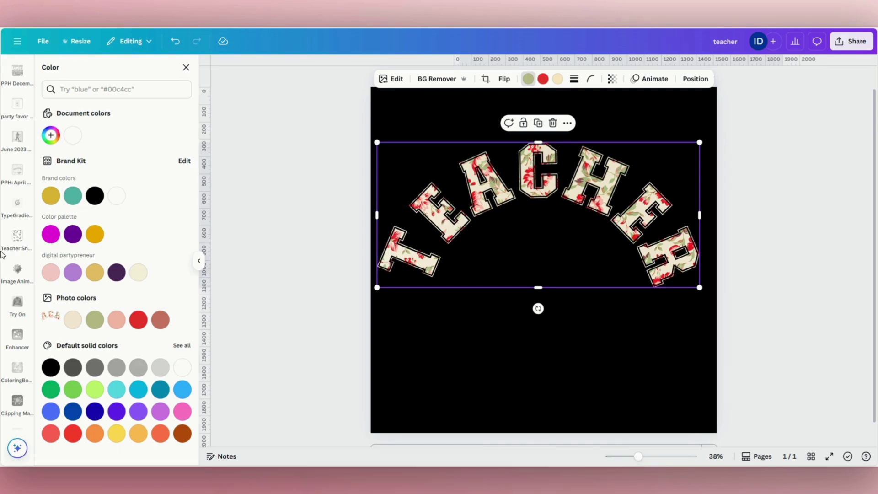
# Add a new plain text box to the page.
pyautogui.scroll(-10, 8, 162)
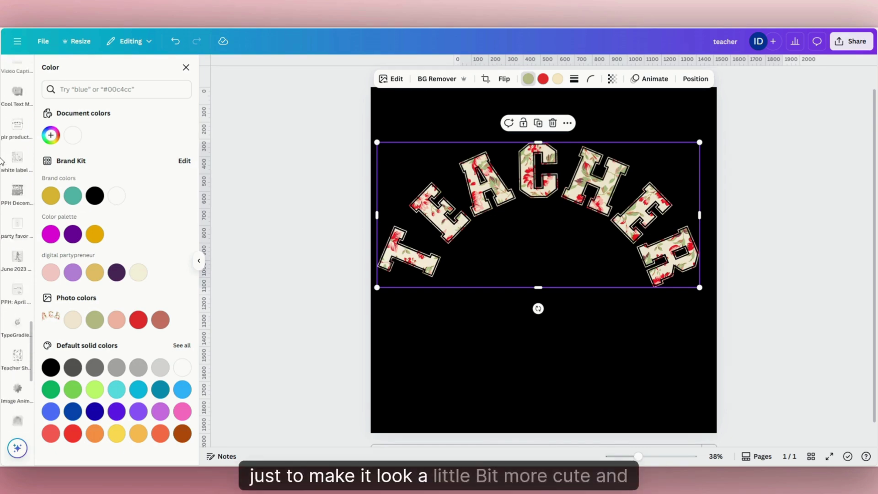
pyautogui.scroll(4, 18, 151)
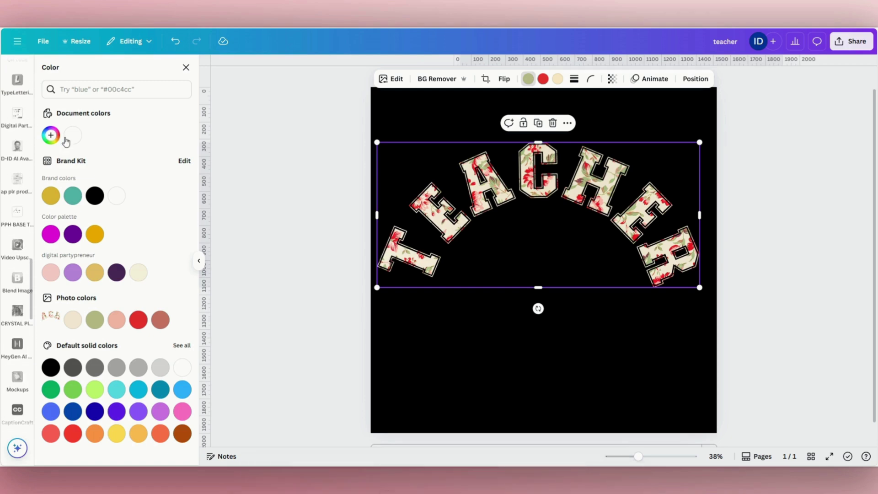
pyautogui.scroll(5, 20, 151)
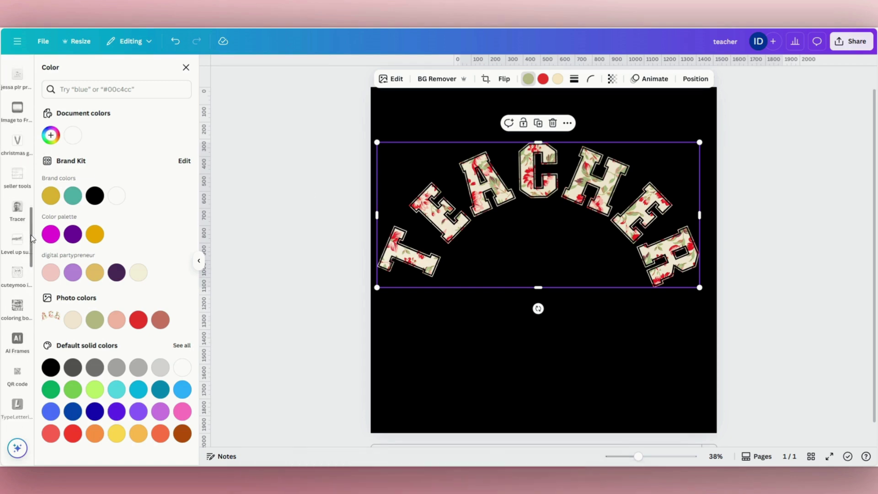
pyautogui.scroll(6, 9, 137)
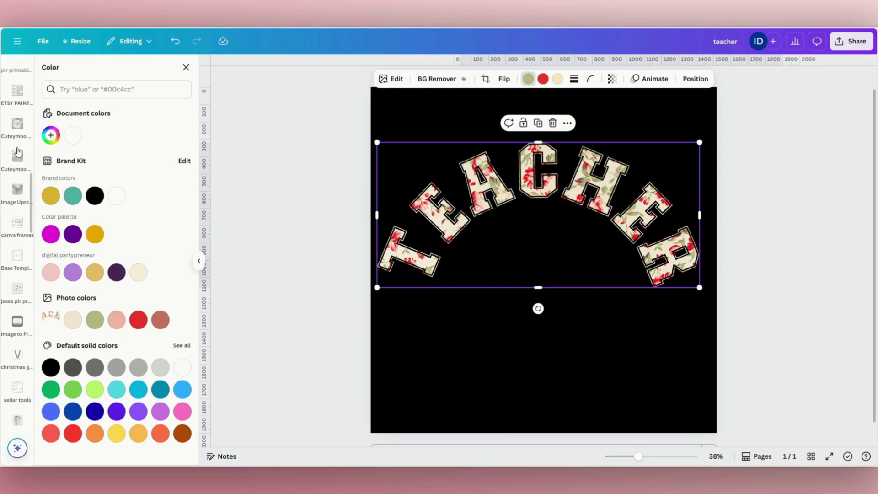
pyautogui.scroll(5, 9, 137)
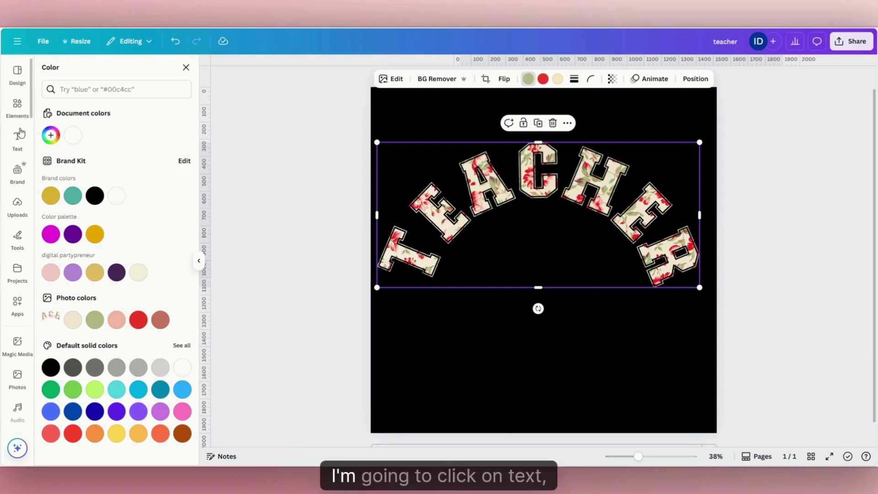
pyautogui.click(16, 148)
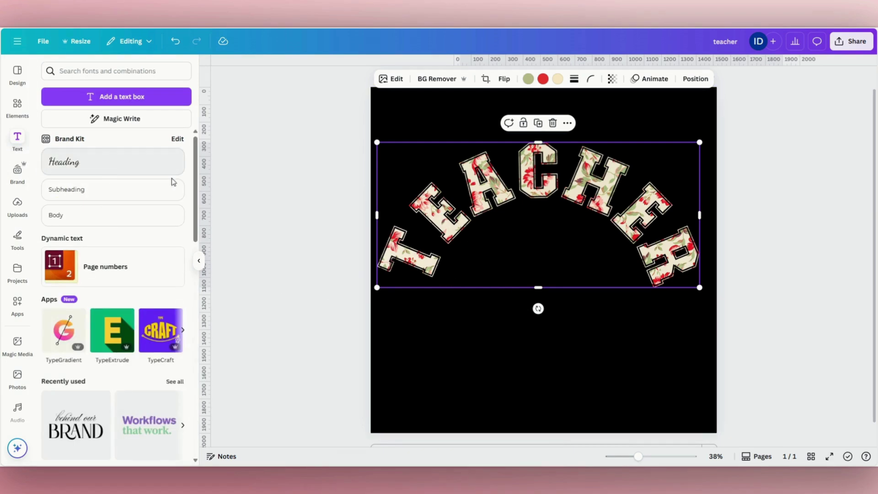
pyautogui.click(122, 97)
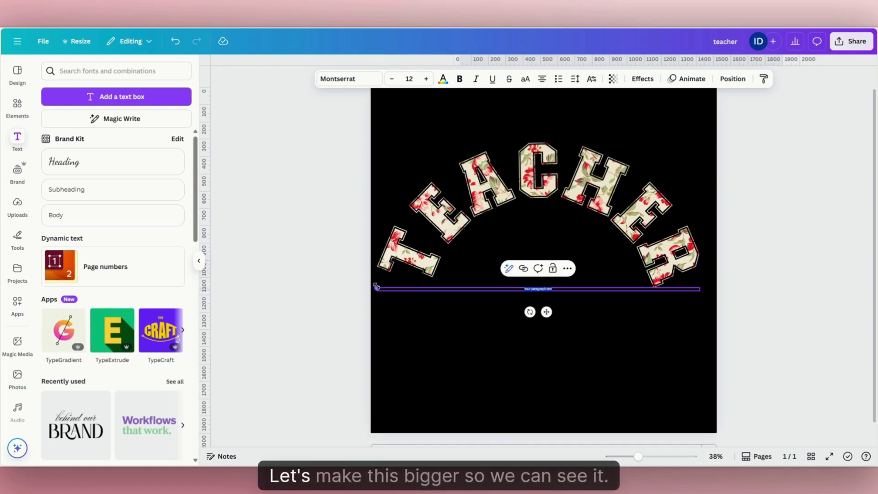
# Scale the placeholder text up to size 18, and narrow and place its box just below the TEACHER arch.
pyautogui.moveTo(375, 285); pyautogui.dragTo(216, 288)
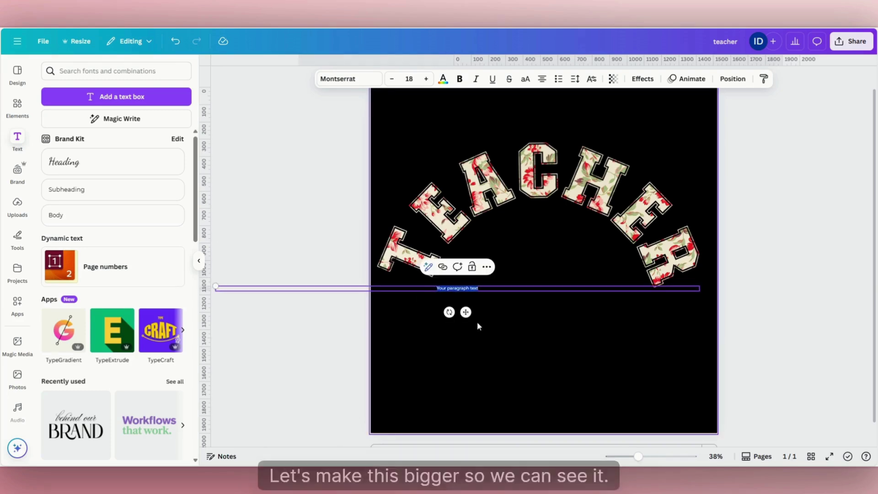
pyautogui.moveTo(481, 289); pyautogui.dragTo(567, 301)
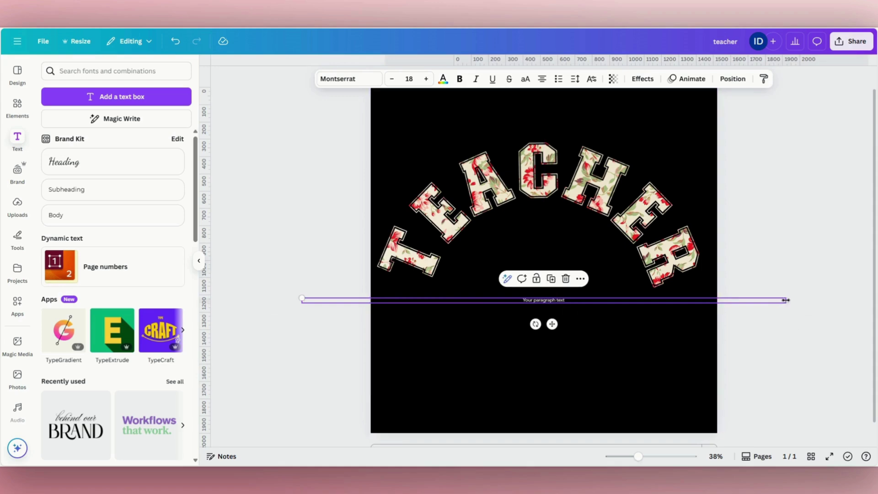
pyautogui.moveTo(765, 301); pyautogui.dragTo(437, 301)
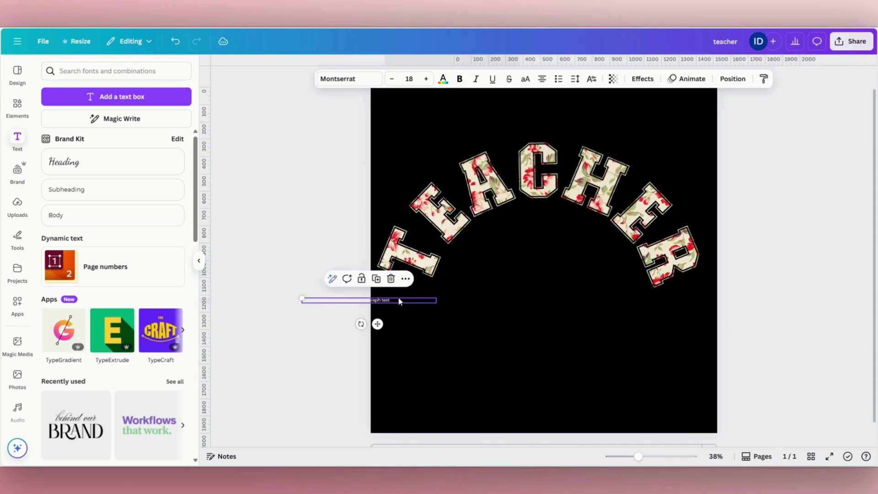
pyautogui.moveTo(378, 324); pyautogui.dragTo(566, 325)
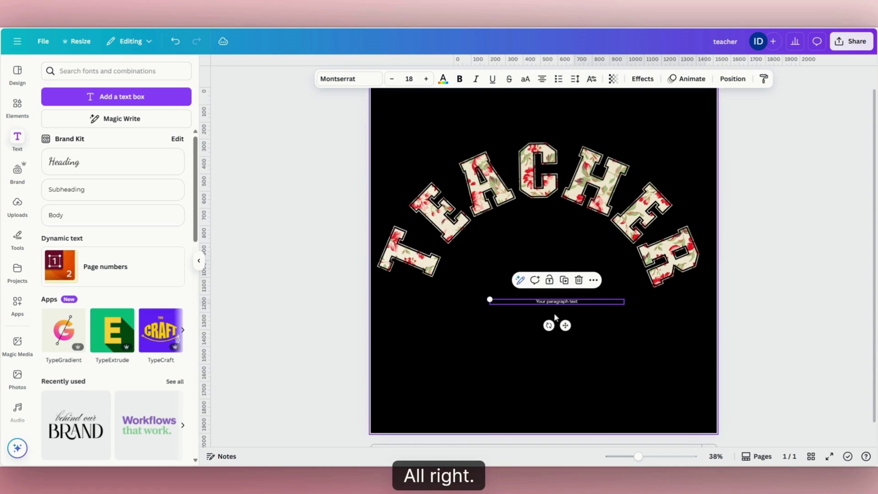
# Replace the placeholder text with "life" and enlarge it to size 198.
pyautogui.doubleClick(571, 302)
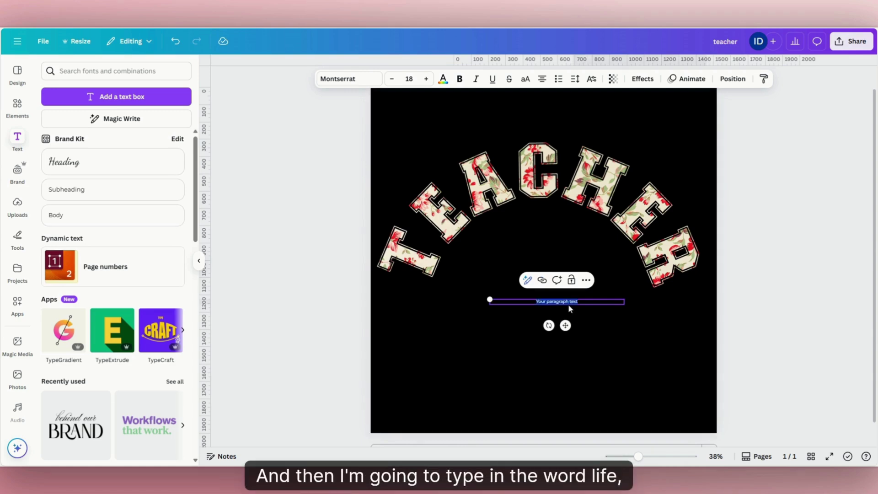
pyautogui.press('BackSpace')
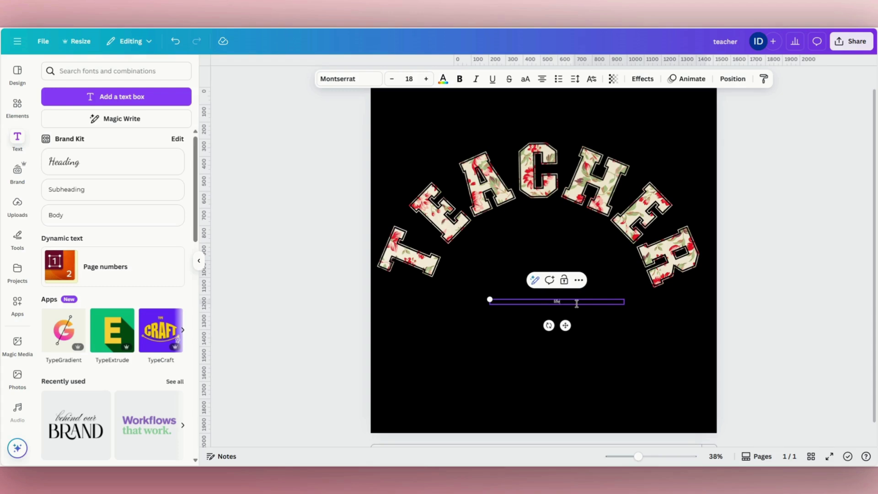
pyautogui.moveTo(623, 301); pyautogui.dragTo(377, 272)
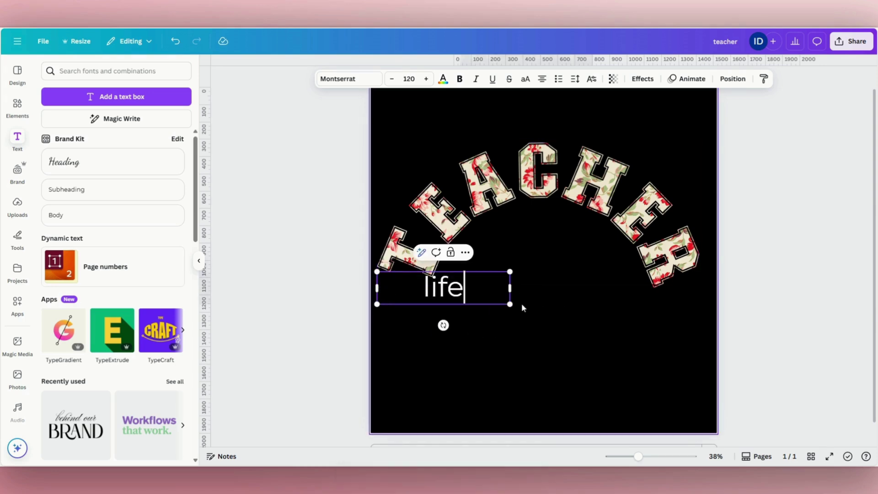
pyautogui.moveTo(512, 305); pyautogui.dragTo(597, 326)
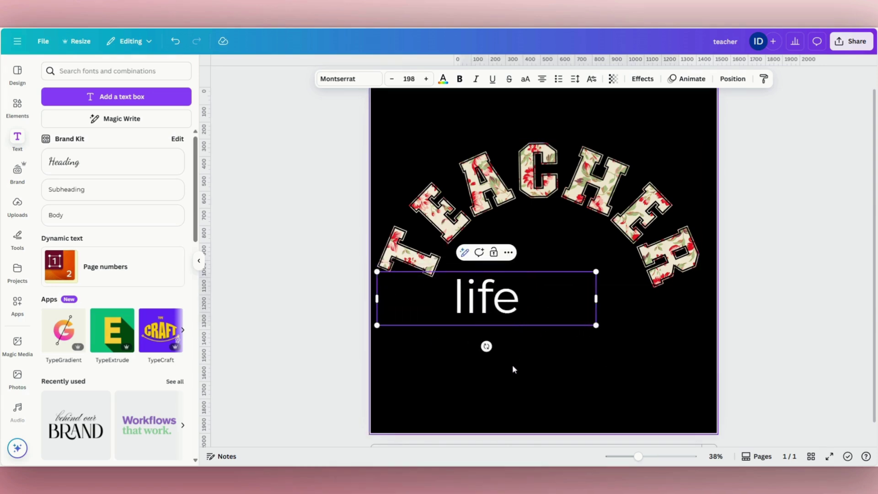
# Move the word "life" under the centre of the TEACHER arch and change its font to Howell.
pyautogui.click(507, 364)
pyautogui.moveTo(499, 307); pyautogui.dragTo(550, 259)
pyautogui.doubleClick(550, 260)
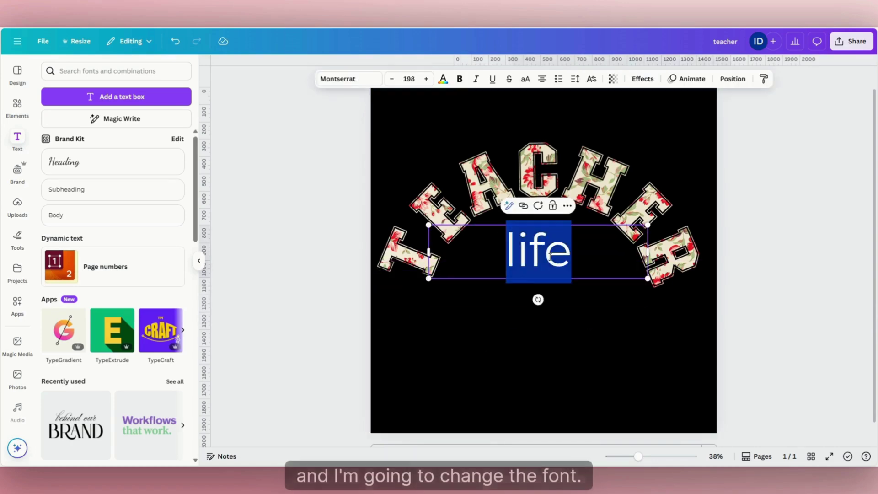
pyautogui.click(359, 83)
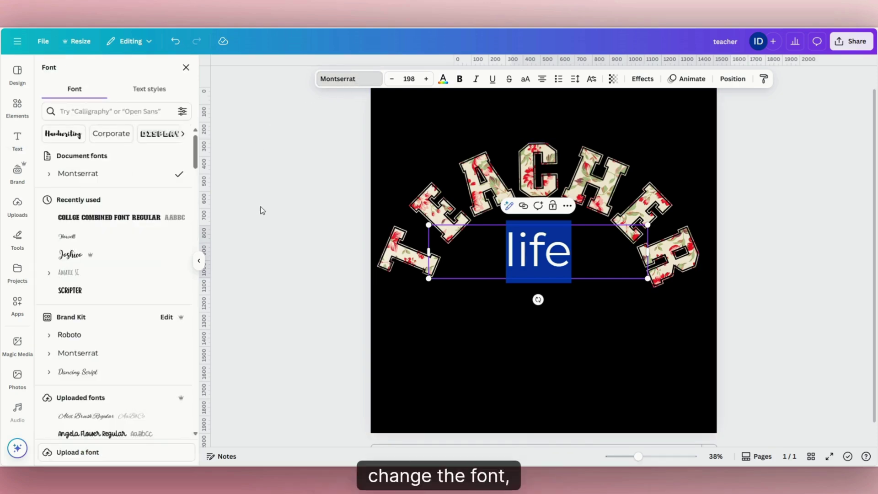
pyautogui.click(69, 237)
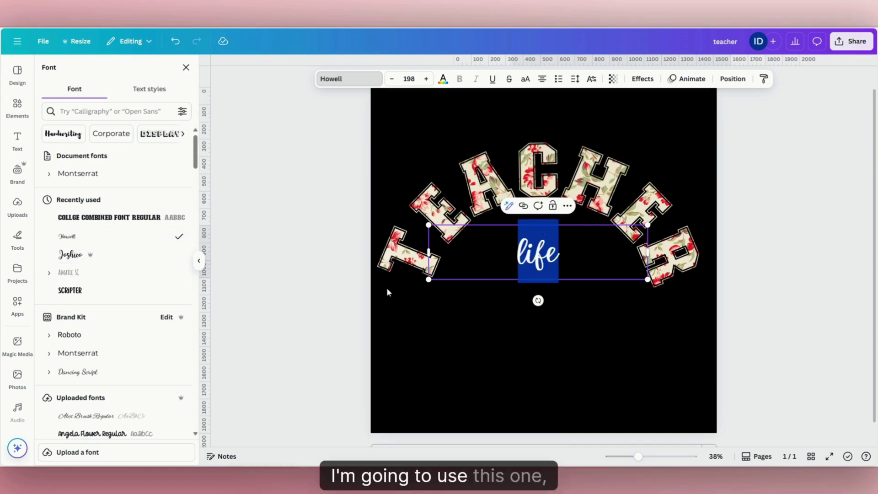
# Enlarge the word "life" to size 406 and centre it inside the TEACHER arch.
pyautogui.click(199, 261)
pyautogui.moveTo(345, 279); pyautogui.dragTo(195, 318)
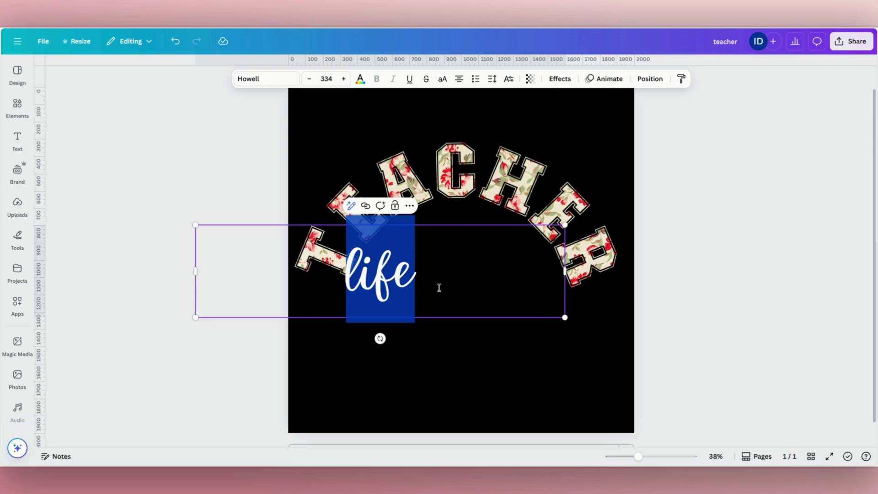
pyautogui.moveTo(566, 318); pyautogui.dragTo(602, 335)
pyautogui.click(406, 342)
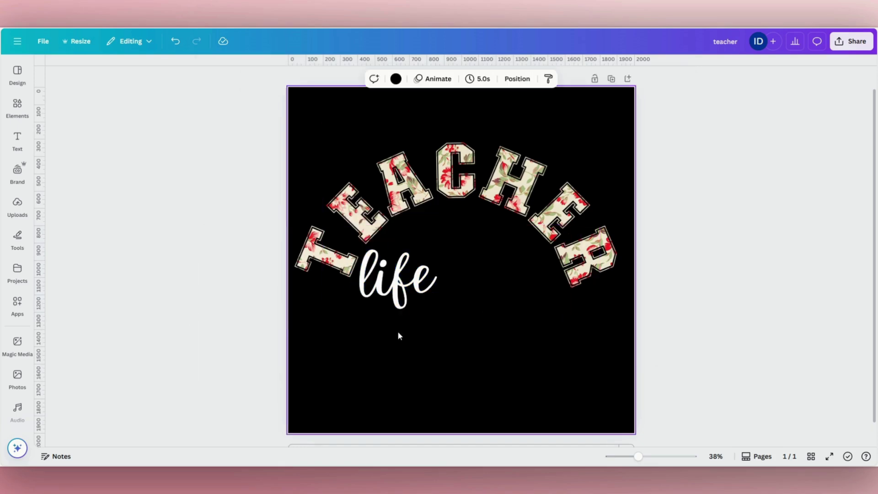
pyautogui.moveTo(405, 280); pyautogui.dragTo(468, 247)
pyautogui.moveTo(669, 301); pyautogui.dragTo(708, 318)
pyautogui.moveTo(482, 253); pyautogui.dragTo(475, 253)
pyautogui.doubleClick(475, 253)
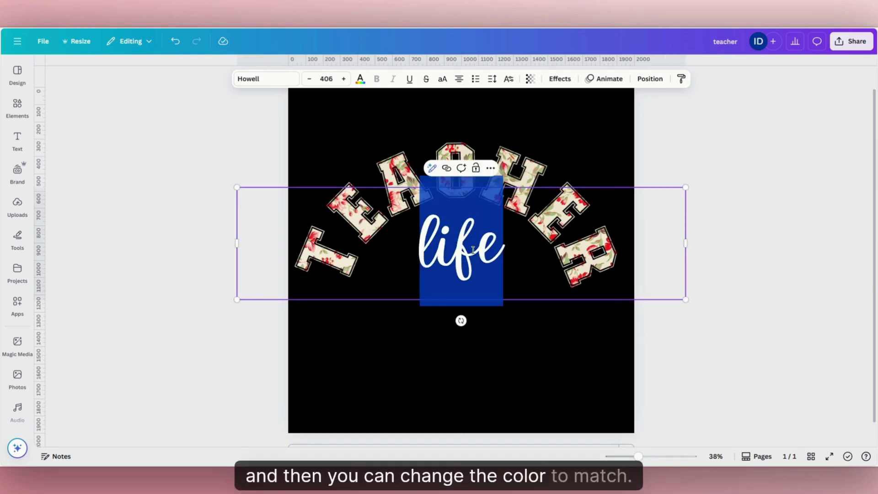
# Recolour the word "life" with the light pink taken from the floral photo colours.
pyautogui.click(359, 79)
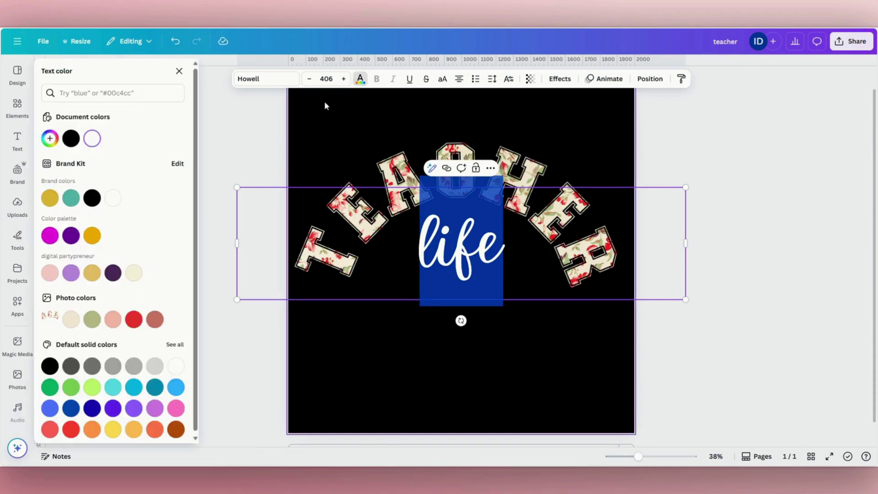
pyautogui.click(112, 319)
pyautogui.click(398, 356)
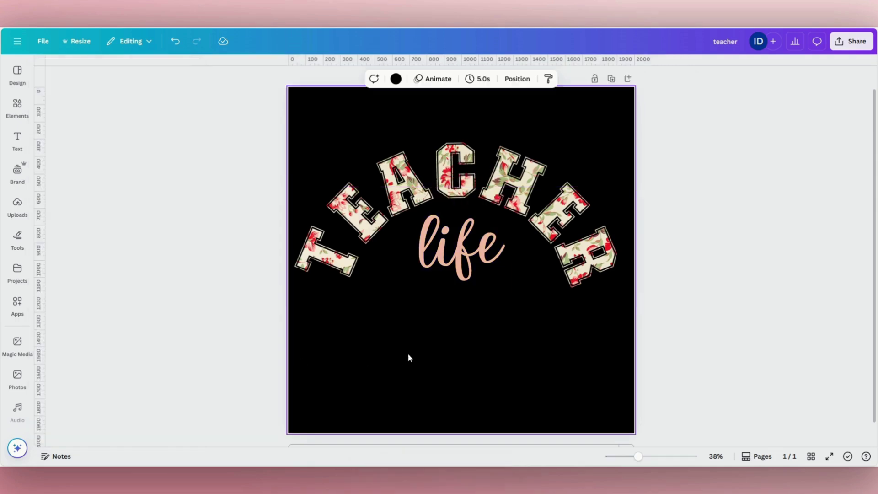
# Recolour the word "life" with the cream shade from the floral photo colours.
pyautogui.click(463, 272)
pyautogui.doubleClick(463, 272)
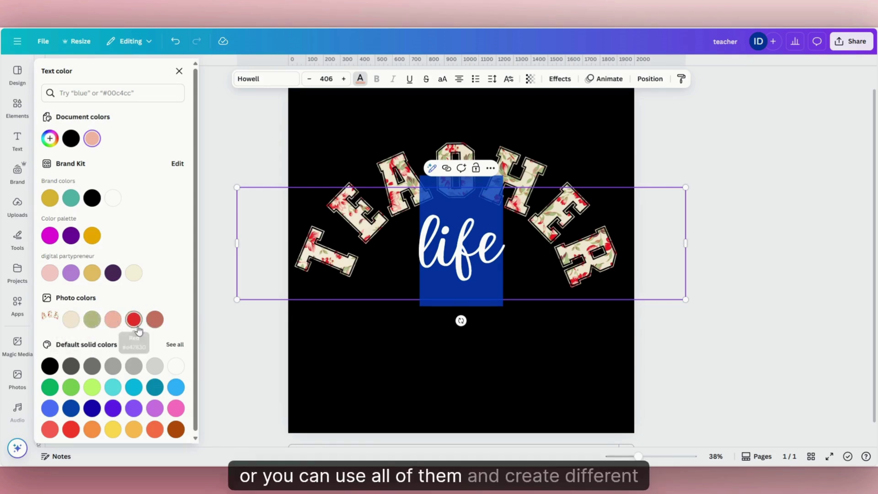
pyautogui.click(78, 322)
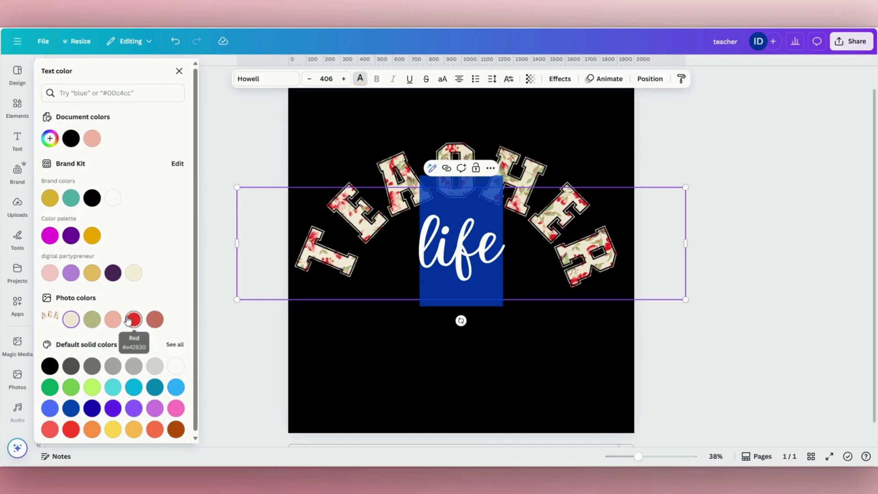
pyautogui.click(491, 345)
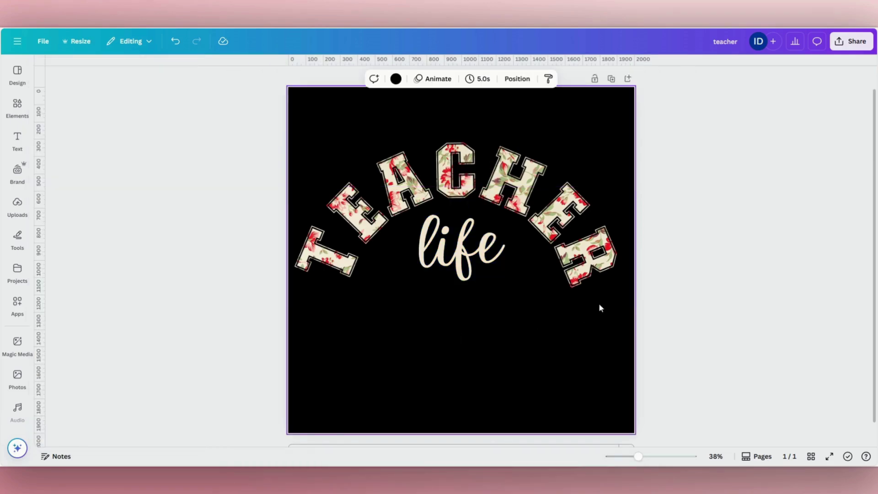
# Nudge the word "life" slightly up toward the TEACHER arch, keeping it centred.
pyautogui.click(512, 265)
pyautogui.moveTo(475, 247); pyautogui.dragTo(481, 249)
pyautogui.click(543, 307)
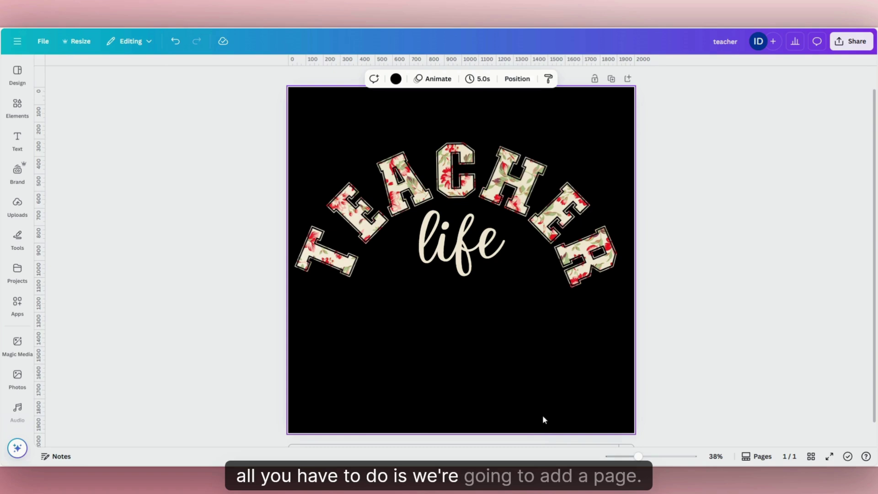
# Add a second page after the design and remove its black background.
pyautogui.scroll(-1, 542, 417)
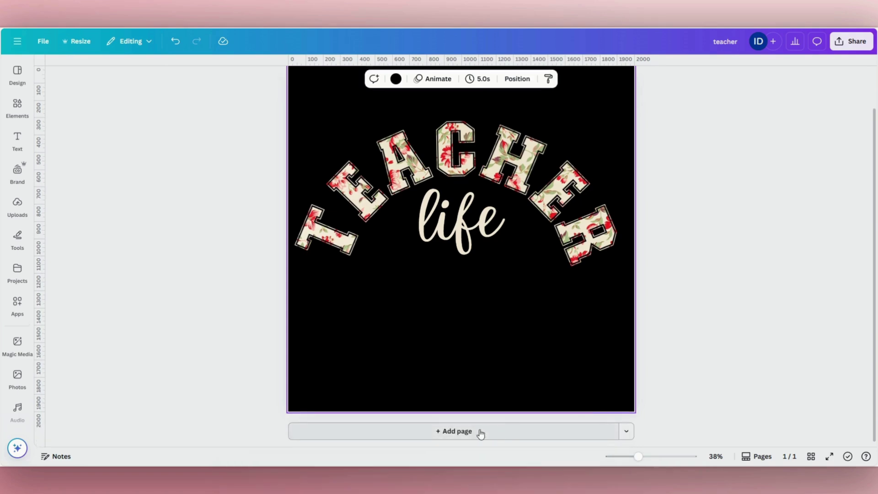
pyautogui.scroll(2, 581, 401)
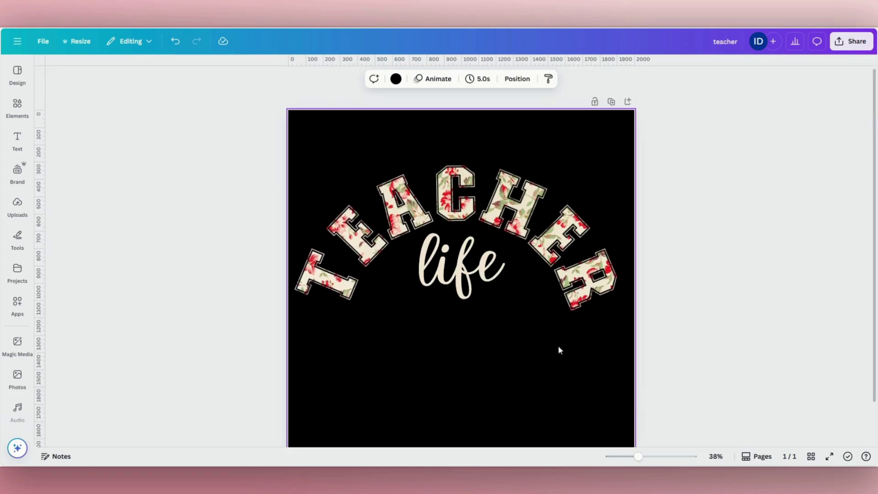
pyautogui.click(627, 102)
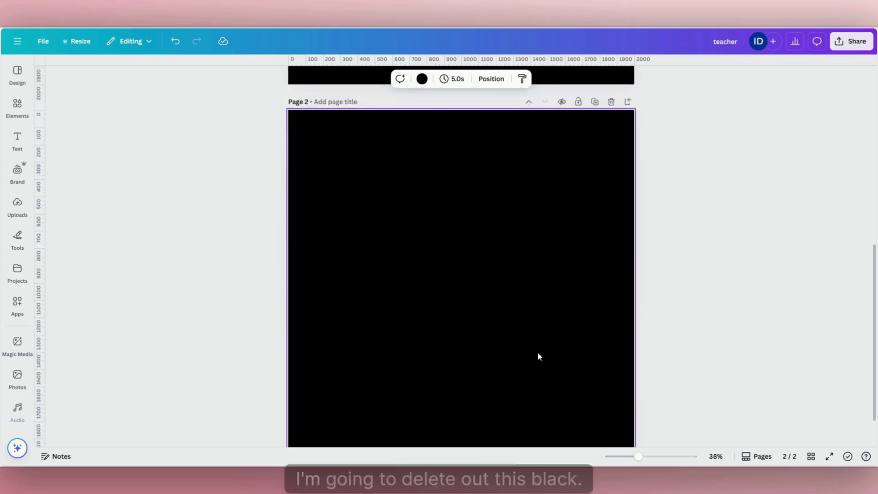
pyautogui.press('Delete')
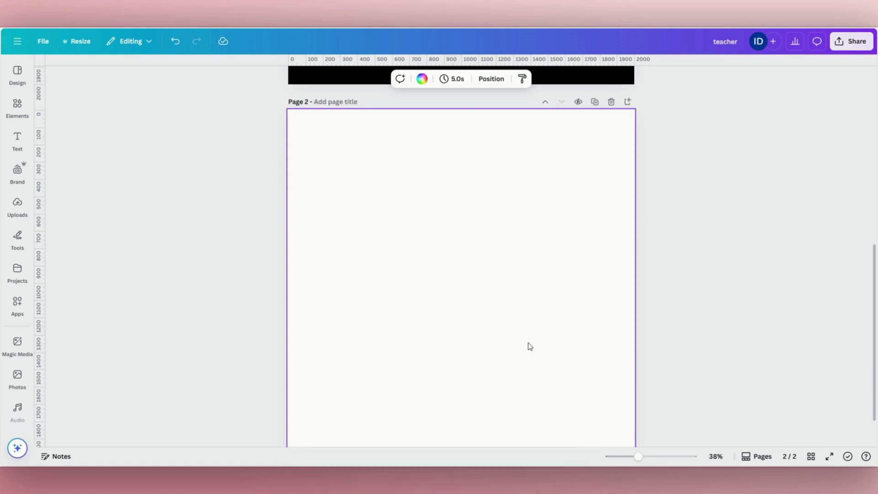
# Search the elements for "black sweatshirt mockup" and insert the photo of the woman with hands on hips on page 2.
pyautogui.click(17, 202)
pyautogui.click(15, 112)
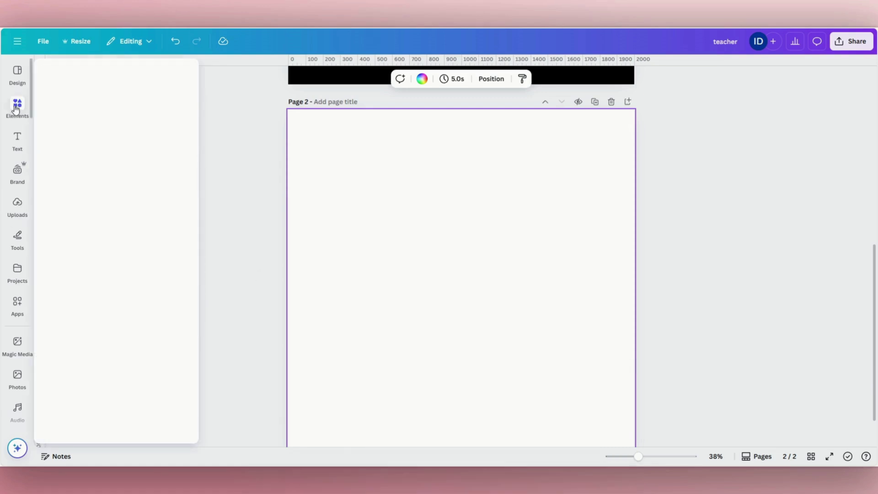
pyautogui.click(70, 74)
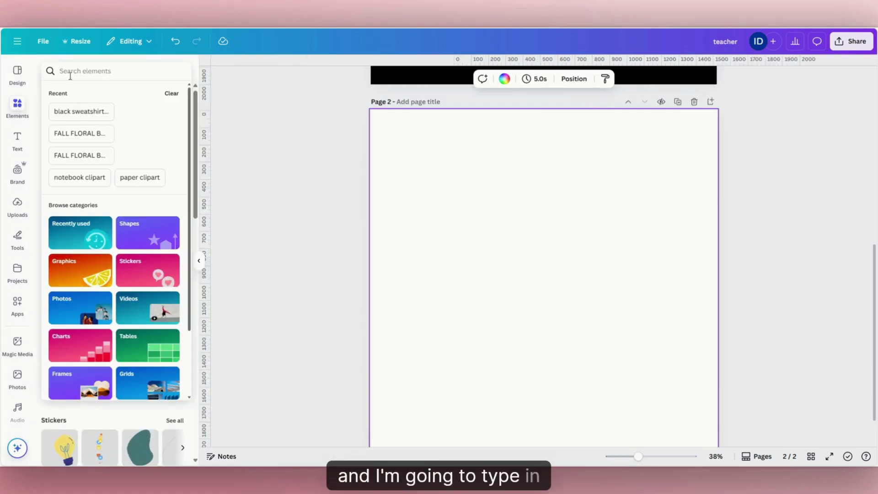
pyautogui.write('black sweatshirt mockup')
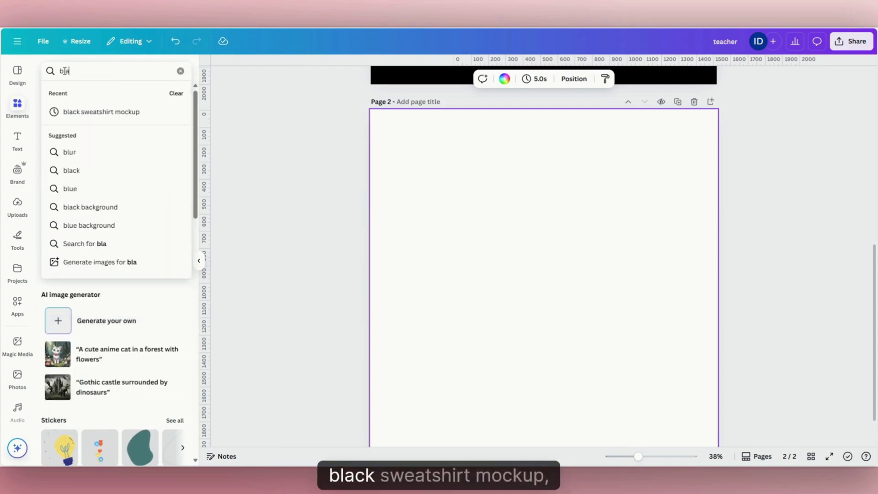
pyautogui.click(94, 112)
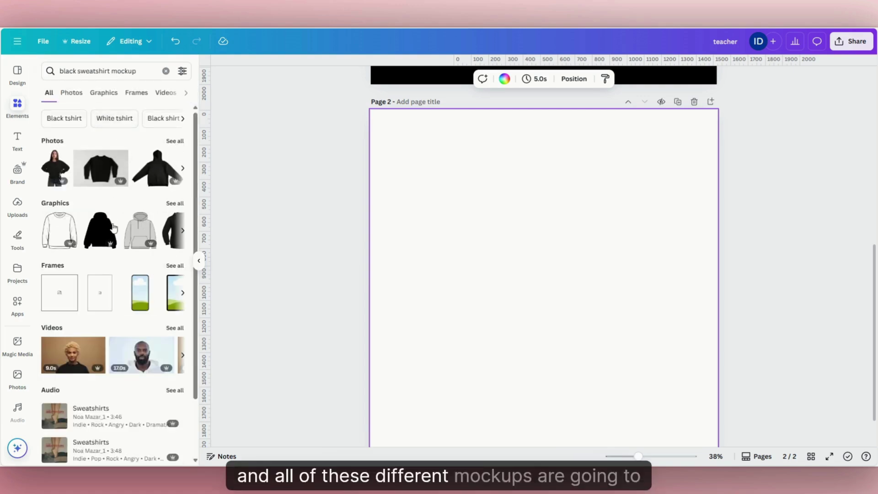
pyautogui.click(176, 143)
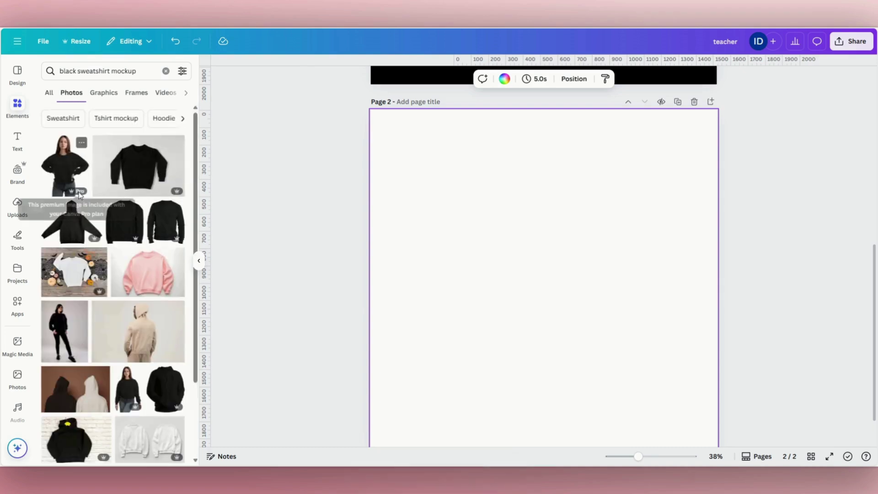
pyautogui.click(59, 177)
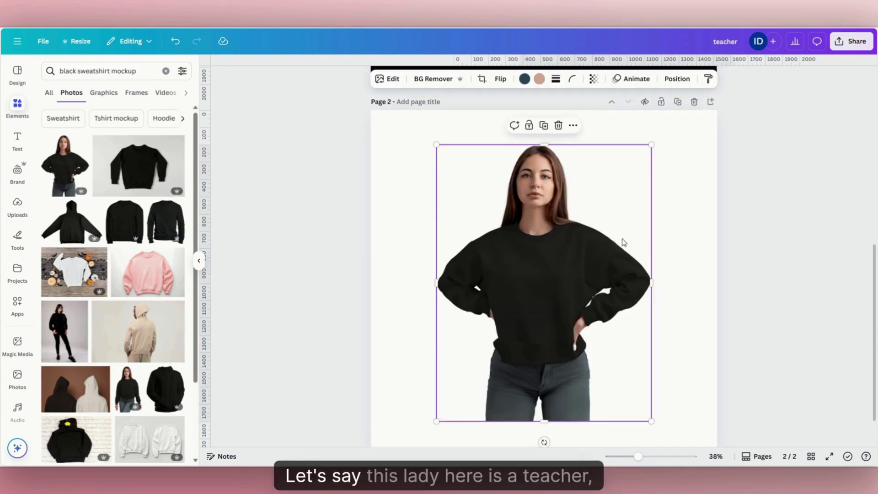
# Enlarge the sweatshirt photo to nearly the full width of page 2 and position it with her head at the page's upper edge.
pyautogui.moveTo(652, 145); pyautogui.dragTo(683, 132)
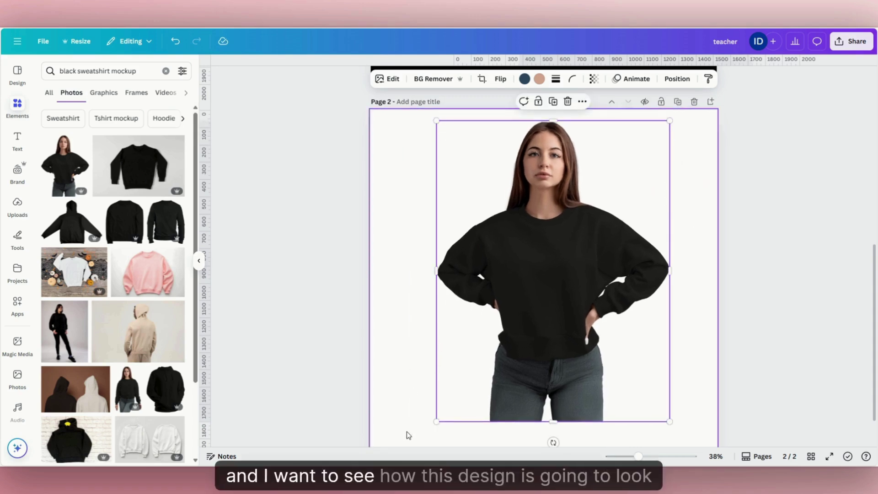
pyautogui.moveTo(437, 421); pyautogui.dragTo(403, 464)
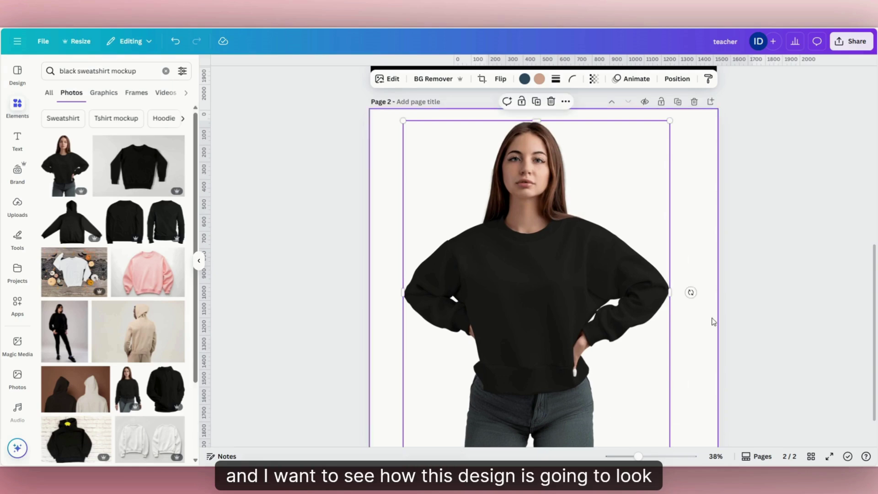
pyautogui.scroll(-1, 712, 320)
pyautogui.scroll(3, 695, 320)
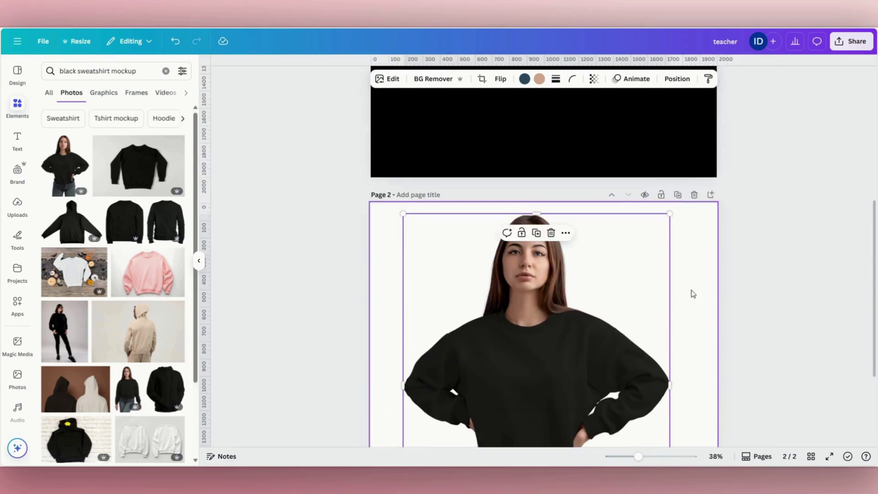
pyautogui.moveTo(670, 218); pyautogui.dragTo(785, 200)
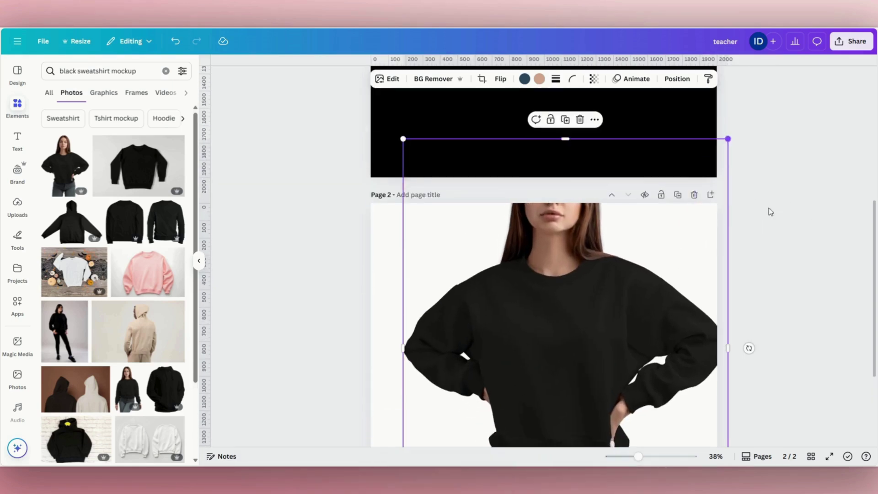
pyautogui.moveTo(551, 339); pyautogui.dragTo(552, 394)
pyautogui.scroll(-4, 777, 363)
# Group the TEACHER arch and the word "life" on page 1 and duplicate the group.
pyautogui.scroll(6, 775, 360)
pyautogui.scroll(2, 753, 352)
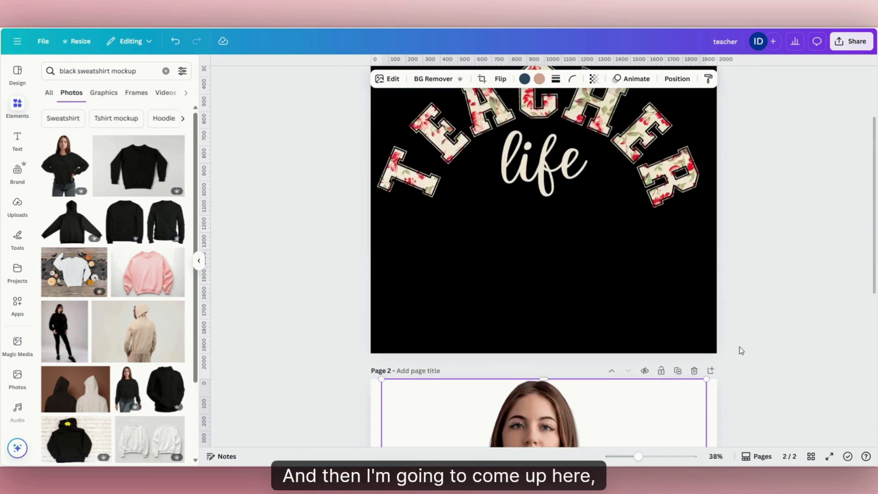
pyautogui.scroll(-1, 737, 326)
pyautogui.scroll(3, 736, 332)
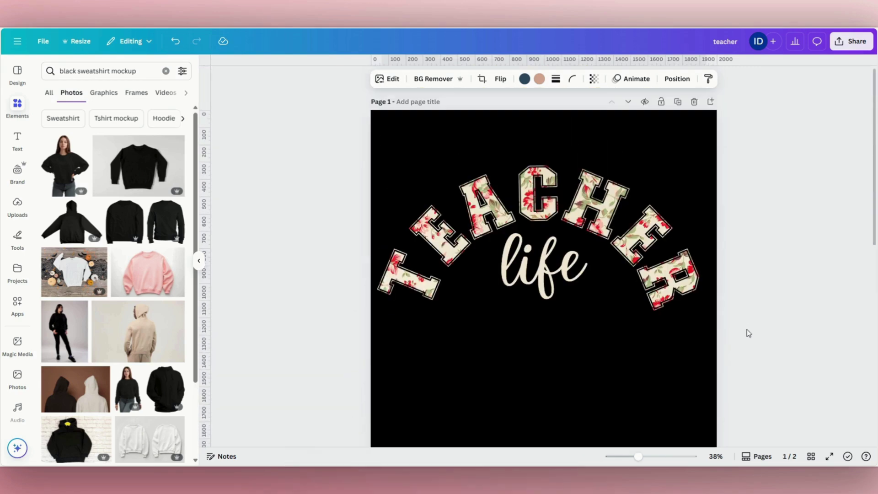
pyautogui.click(732, 312)
pyautogui.moveTo(719, 319); pyautogui.dragTo(372, 166)
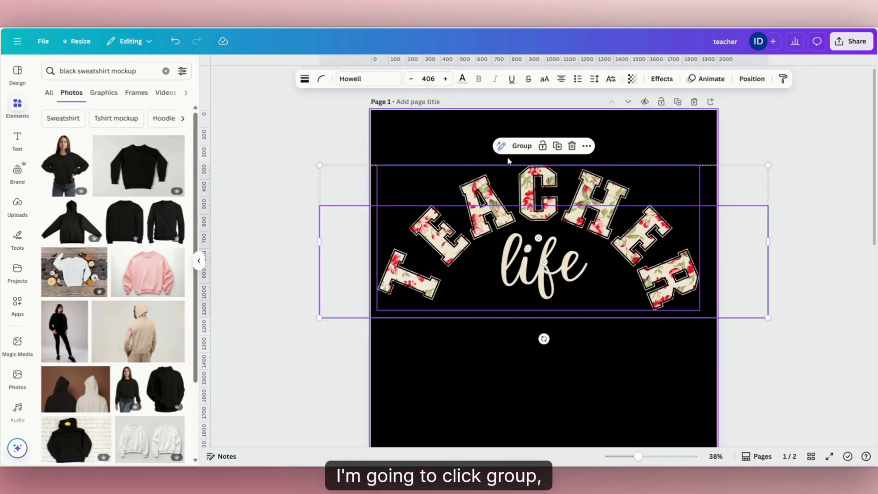
pyautogui.click(521, 145)
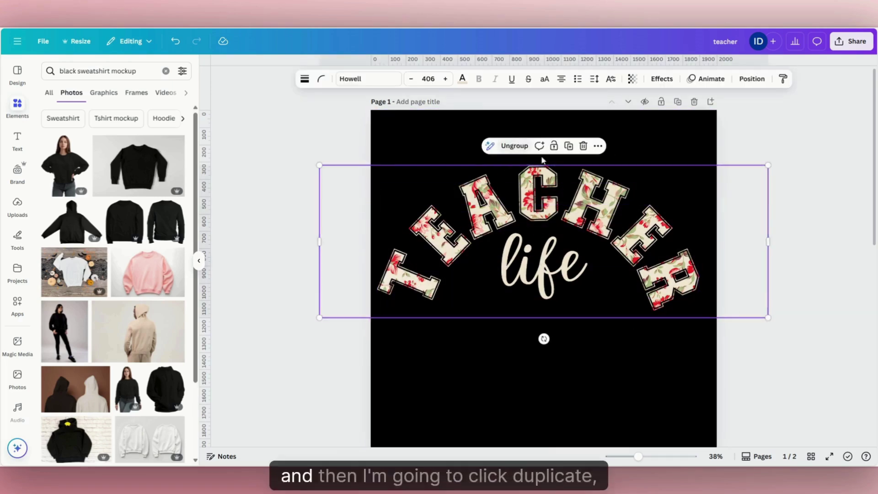
pyautogui.click(568, 146)
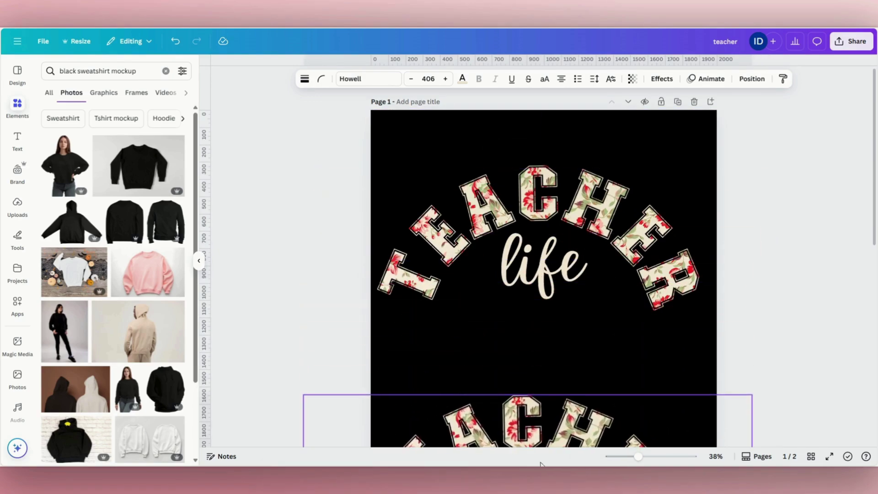
# Move the duplicated Teacher life group down onto the sweatshirt photo on page 2.
pyautogui.scroll(-5, 559, 370)
pyautogui.moveTo(534, 256); pyautogui.dragTo(535, 452)
pyautogui.scroll(-3, 619, 343)
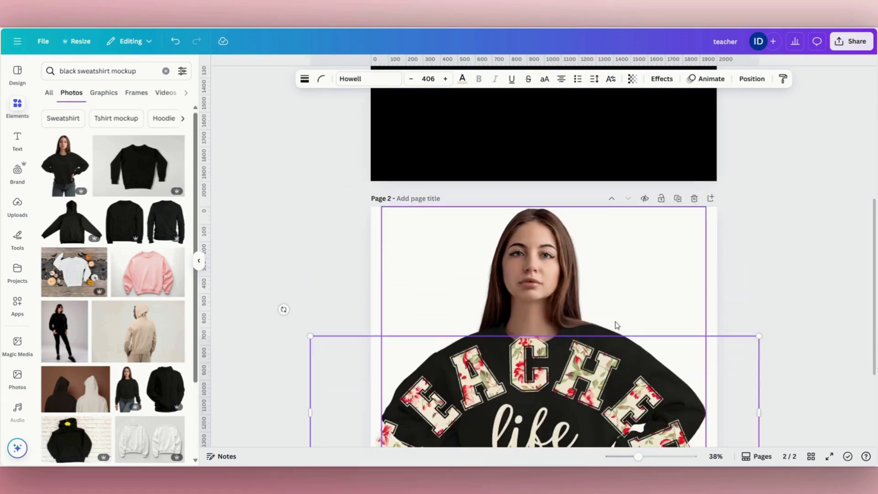
pyautogui.scroll(-4, 612, 311)
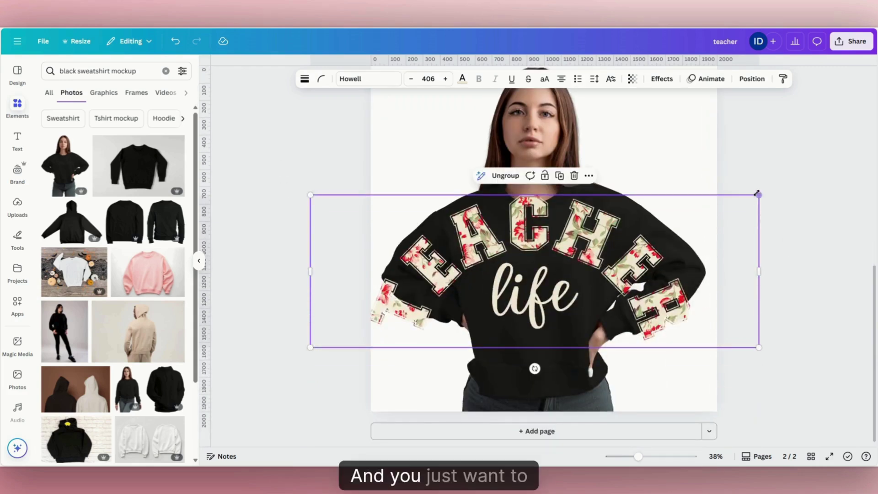
# Scale the copied design down to text size 182 and place it on the chest of the sweatshirt.
pyautogui.moveTo(760, 193); pyautogui.dragTo(588, 295)
pyautogui.moveTo(638, 457); pyautogui.dragTo(649, 457)
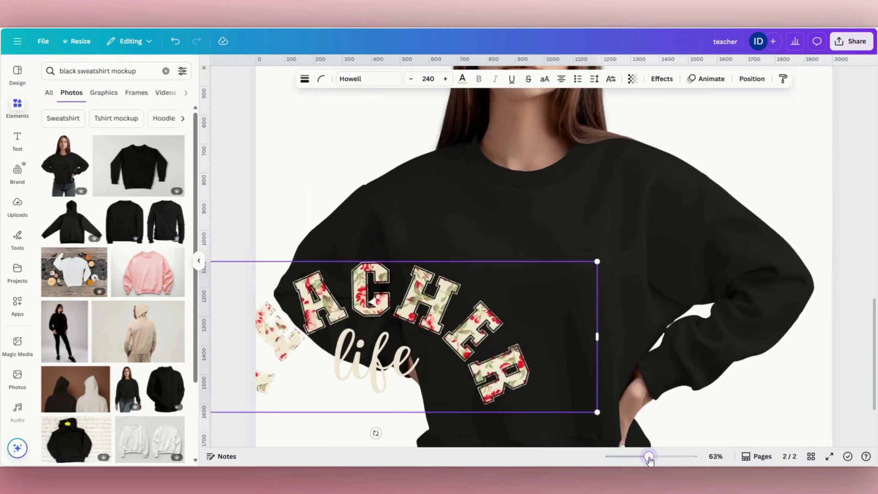
pyautogui.moveTo(416, 316); pyautogui.dragTo(550, 270)
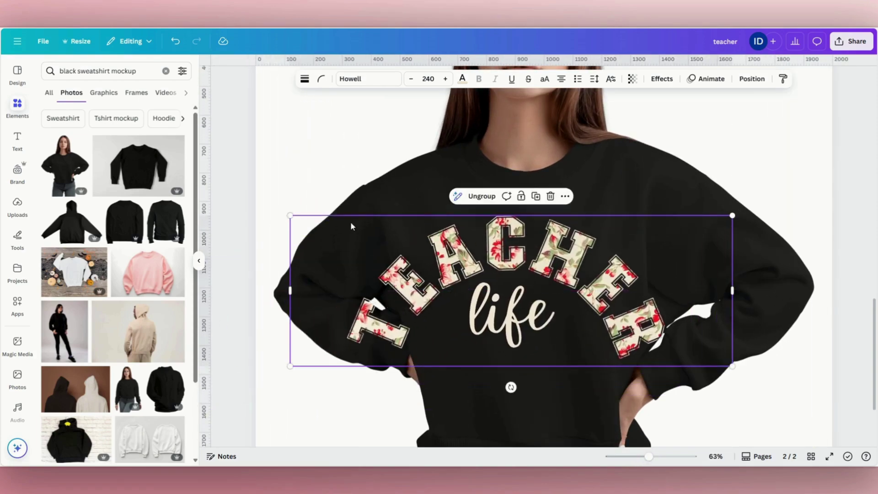
pyautogui.moveTo(303, 220); pyautogui.dragTo(406, 239)
pyautogui.moveTo(672, 307); pyautogui.dragTo(639, 293)
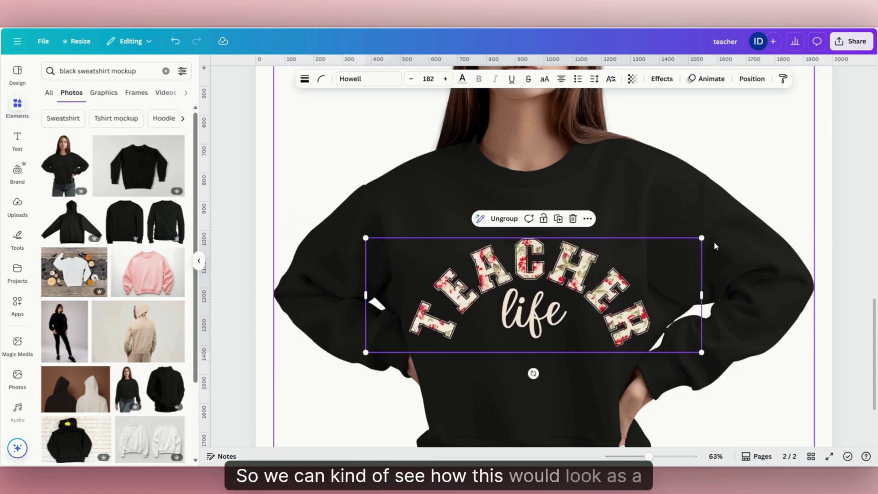
# Shrink the copied design a little more, to just under text size 164, and raise it to sit centred on the chest.
pyautogui.moveTo(705, 238); pyautogui.dragTo(668, 251)
pyautogui.moveTo(570, 289); pyautogui.dragTo(575, 267)
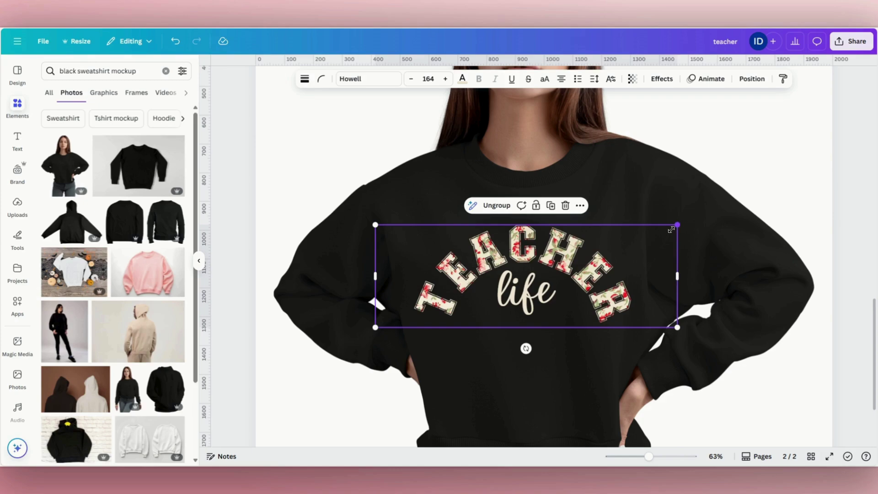
pyautogui.moveTo(671, 230); pyautogui.dragTo(660, 239)
pyautogui.moveTo(569, 260); pyautogui.dragTo(568, 254)
pyautogui.click(817, 376)
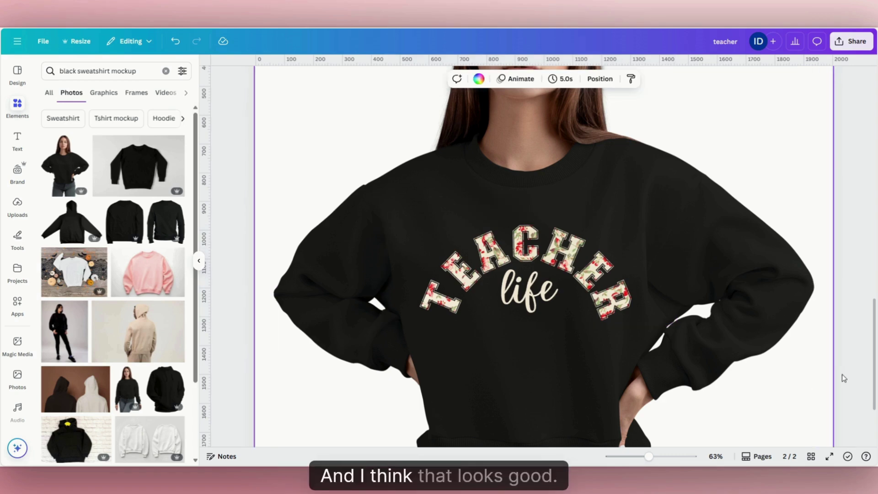
pyautogui.moveTo(648, 457); pyautogui.dragTo(625, 456)
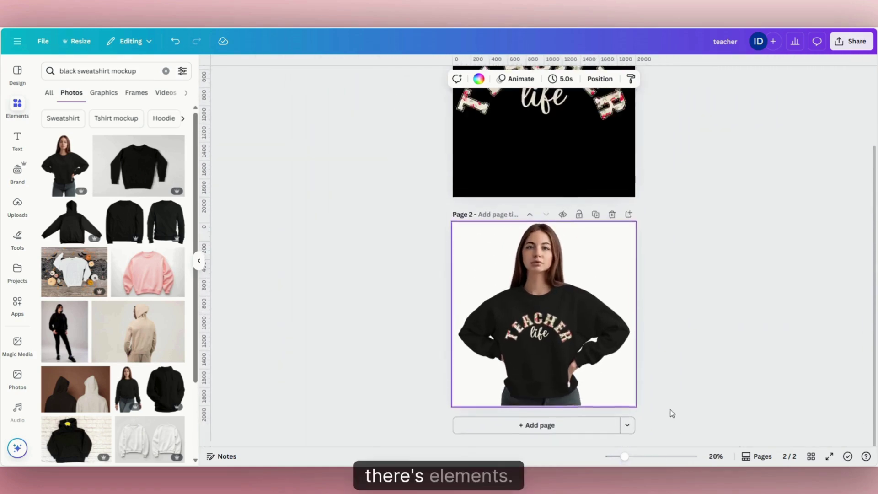
pyautogui.scroll(2, 670, 410)
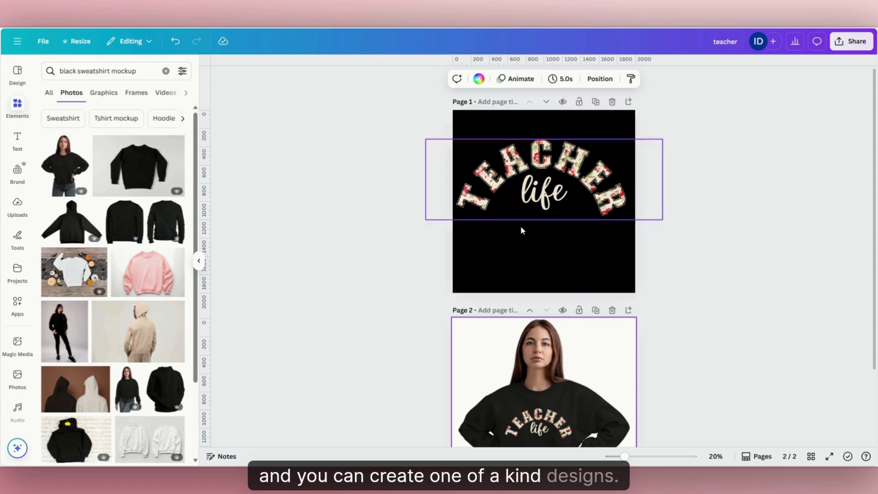
pyautogui.scroll(-3, 659, 278)
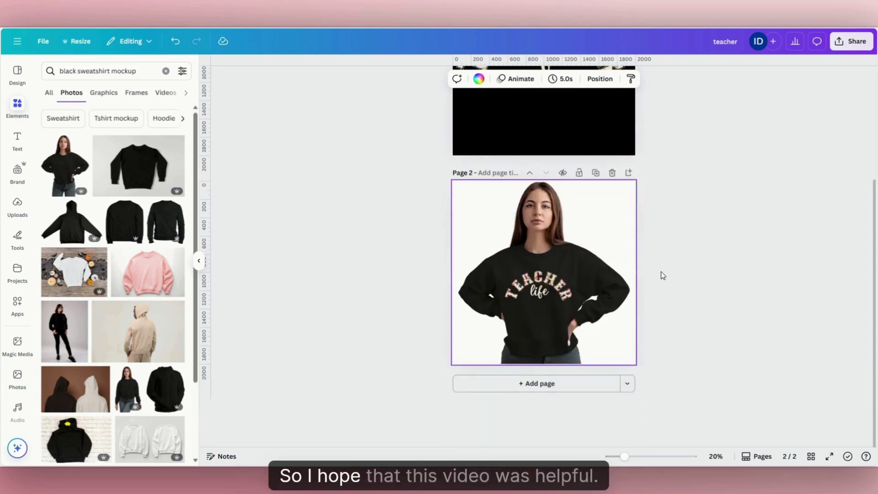